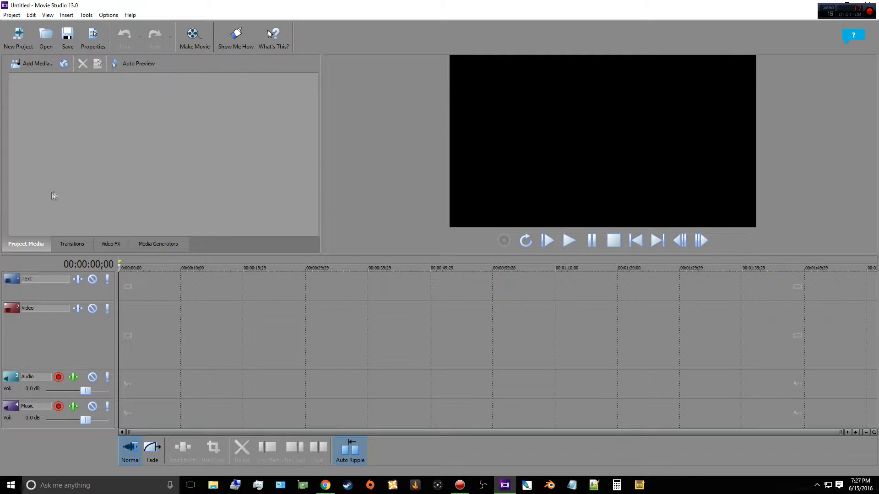
Import My Movie.mp4 from the Videos folder into the project media
click(34, 65)
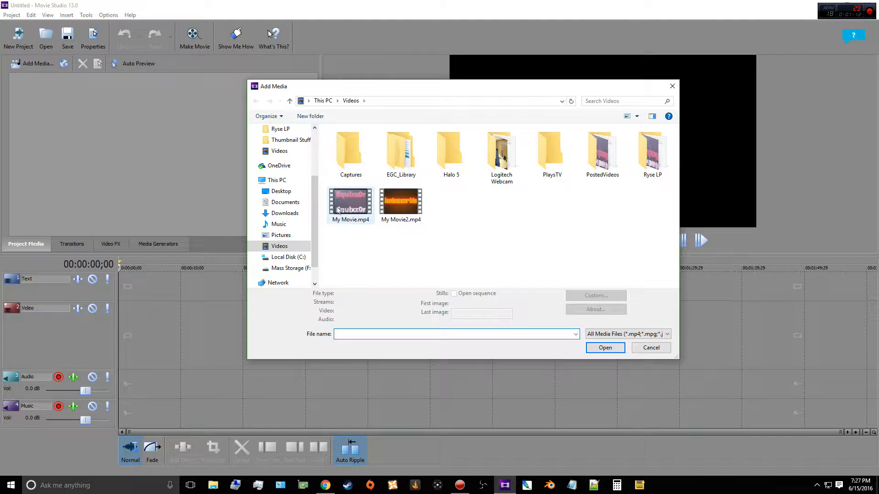
double_click(353, 201)
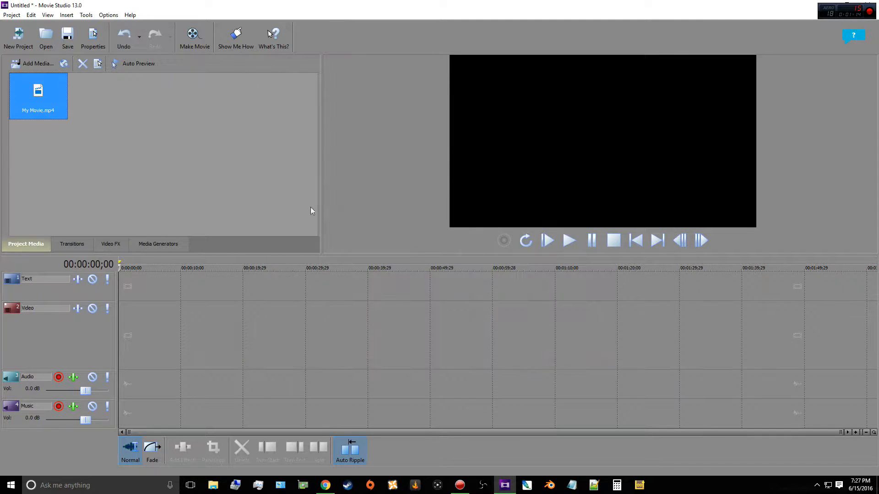
click(111, 157)
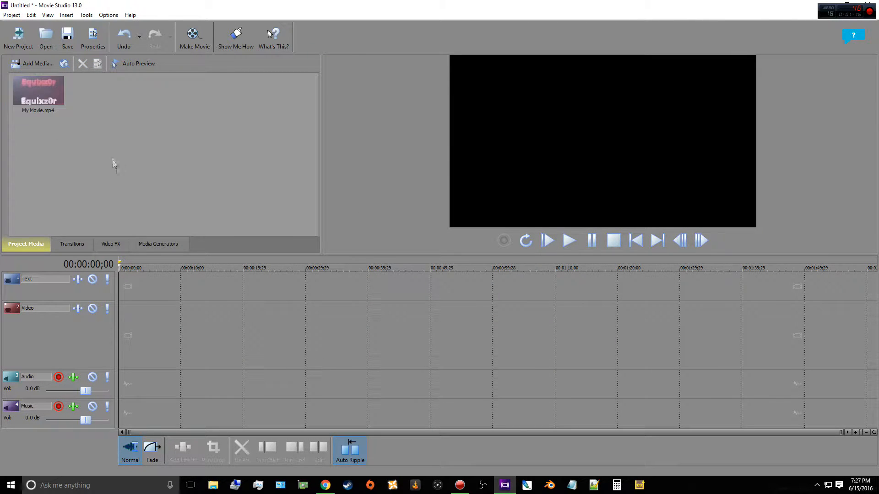
Add My Movie2.mp4 to the project media from the Videos folder in File Explorer
click(212, 486)
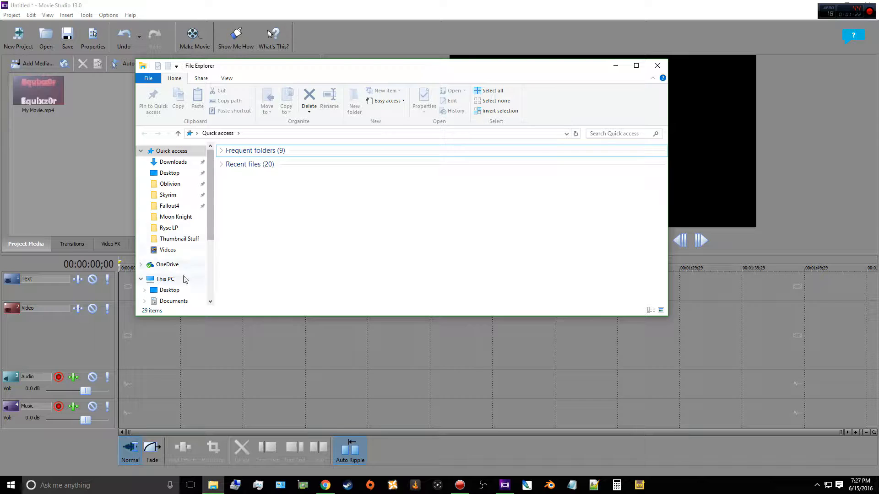
scroll(180, 240, down, 3)
click(167, 265)
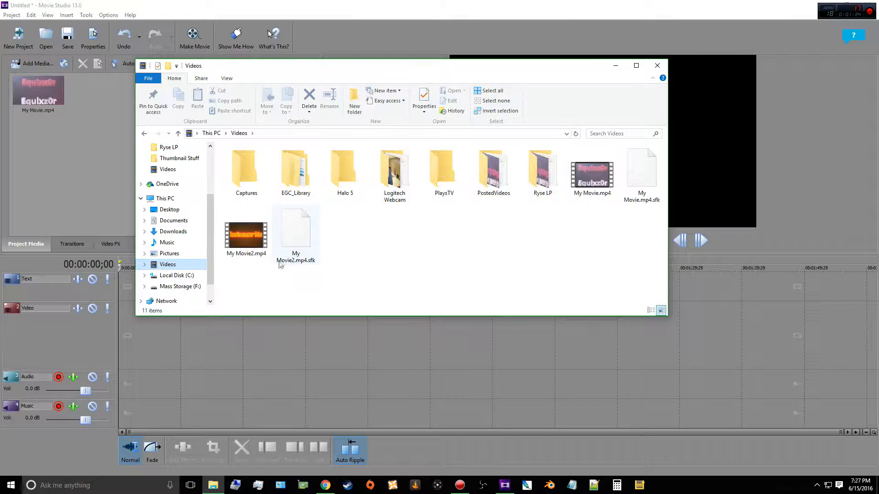
click(247, 242)
drag(247, 242, 129, 137)
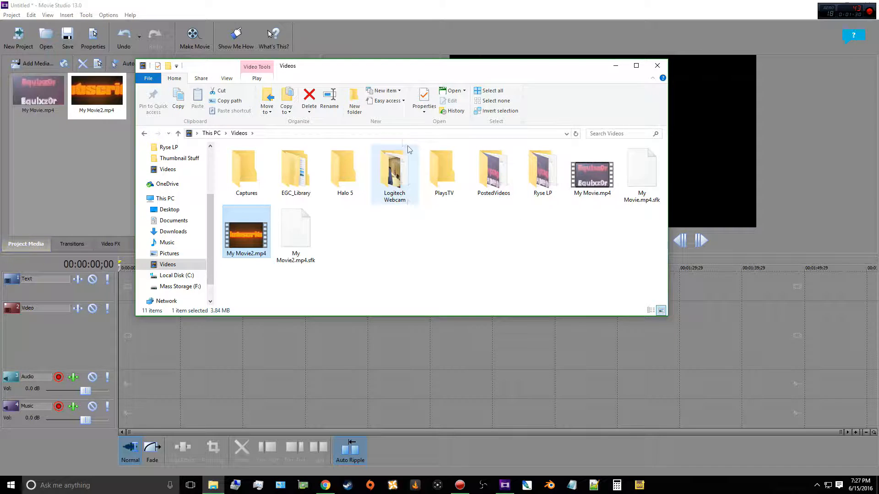
drag(505, 73, 574, 72)
click(94, 153)
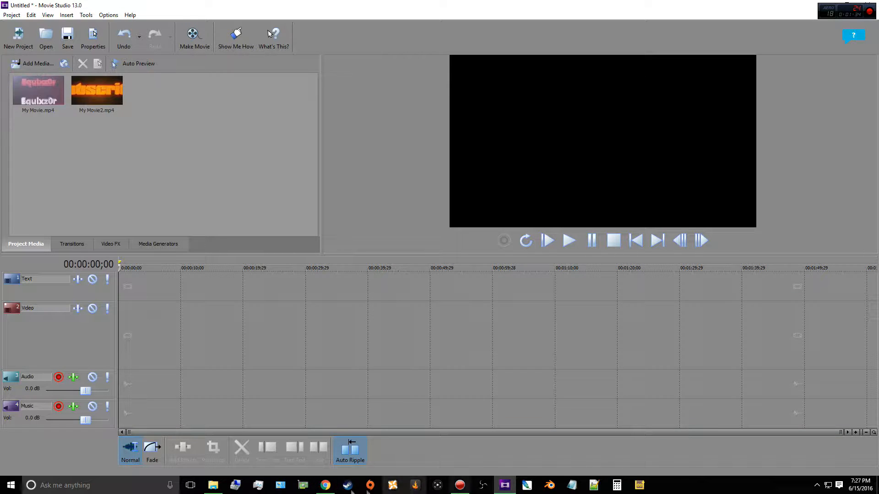
Open the Action\Action!\Video folder on Mass Storage (F:) in File Explorer
click(212, 485)
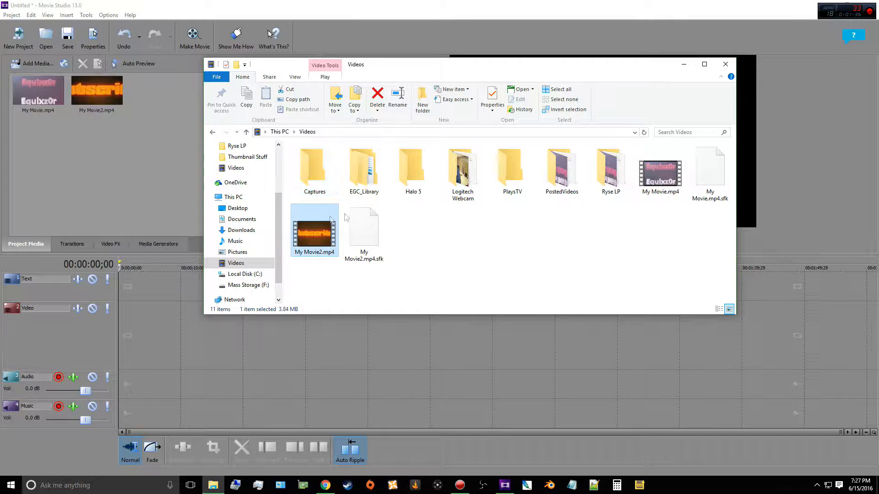
click(726, 64)
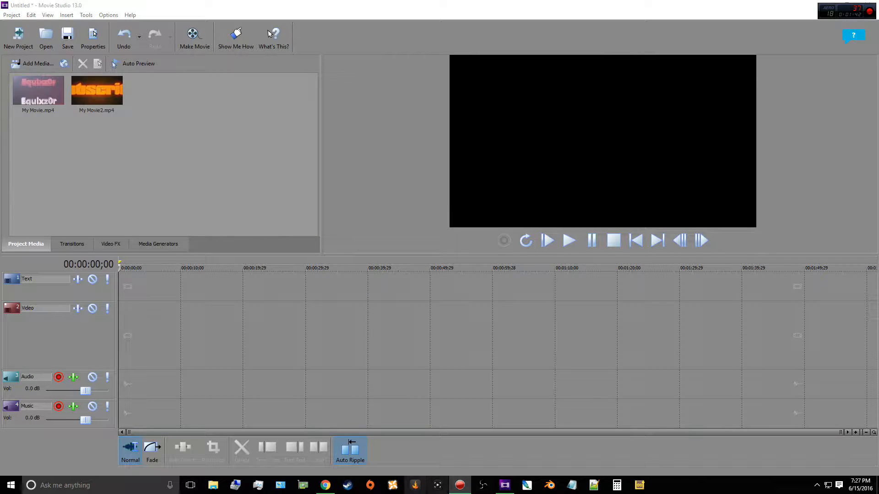
click(214, 485)
scroll(234, 212, down, 5)
click(246, 275)
scroll(250, 275, down, 2)
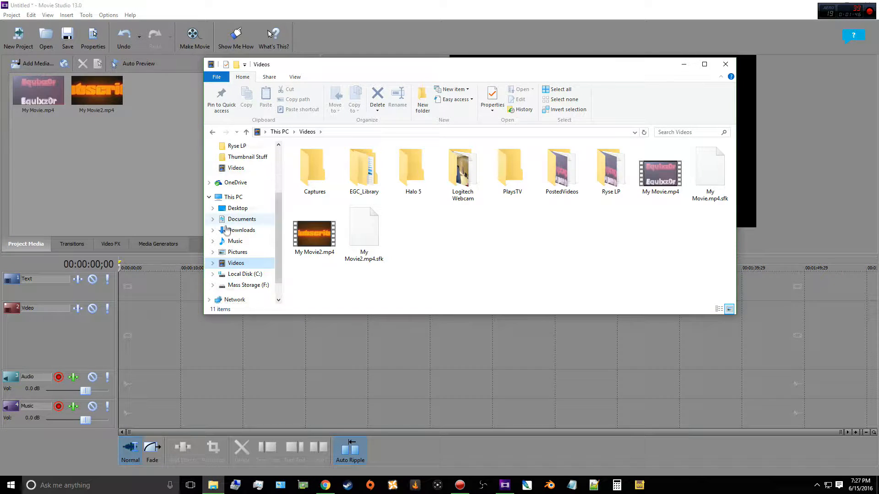
click(248, 274)
double_click(311, 170)
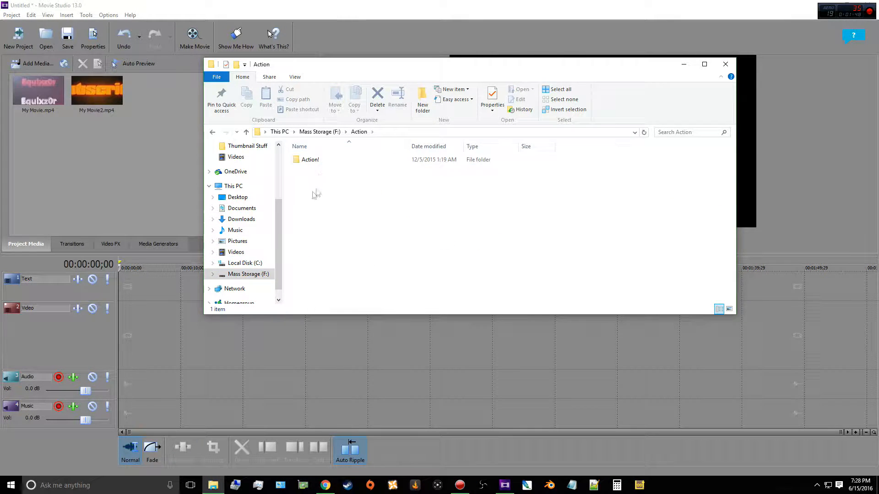
double_click(314, 160)
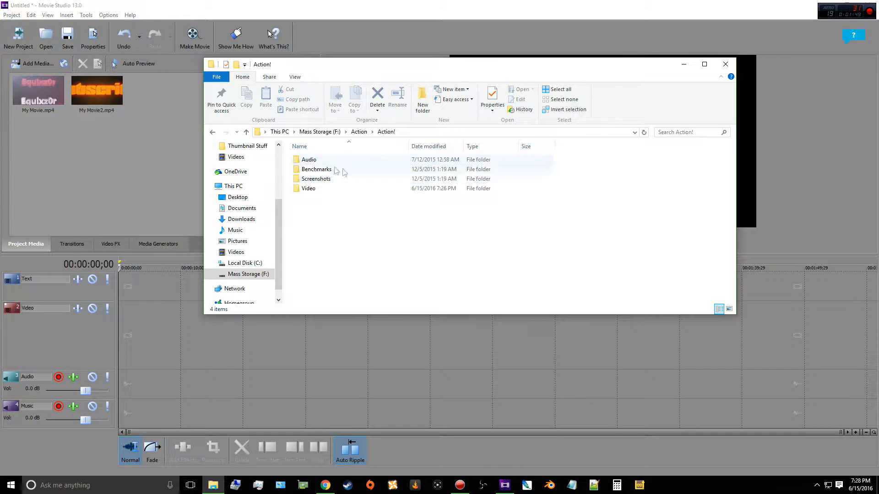
click(316, 189)
double_click(319, 192)
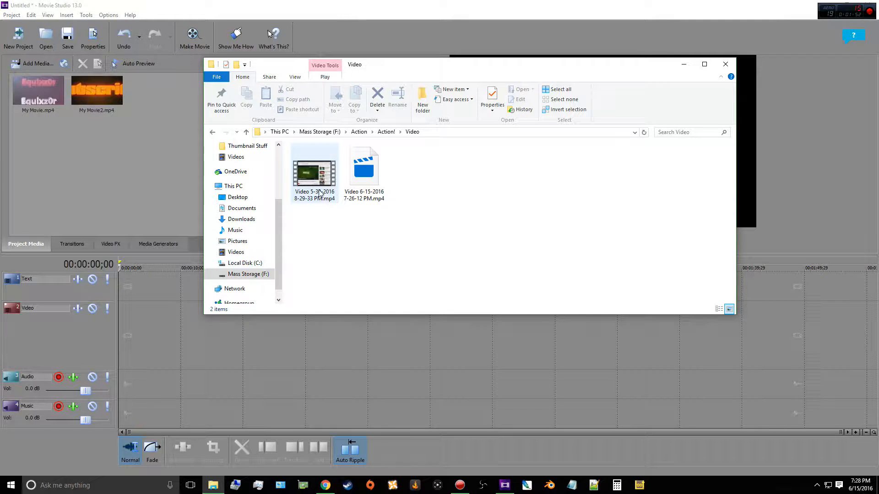
double_click(313, 172)
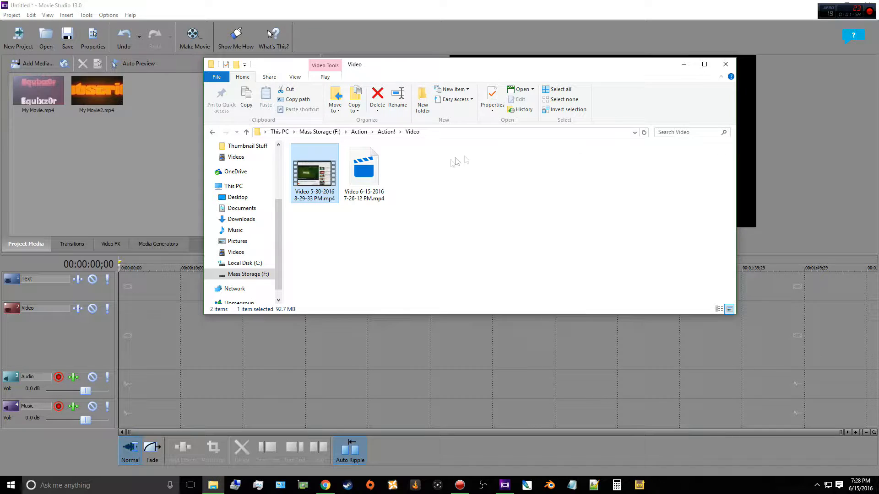
drag(153, 175, 155, 173)
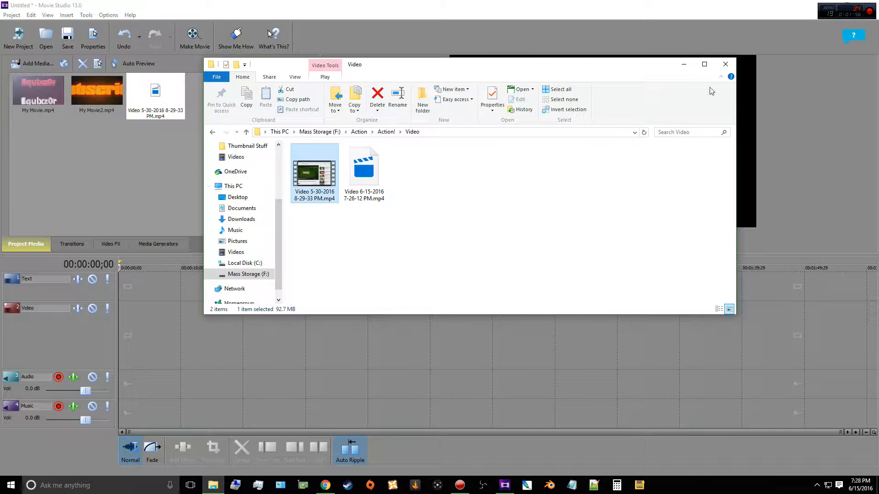
click(725, 65)
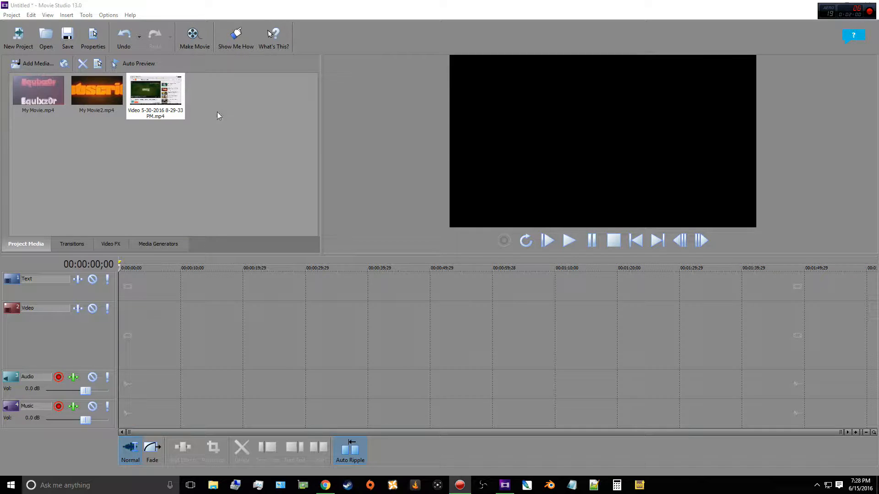
click(220, 166)
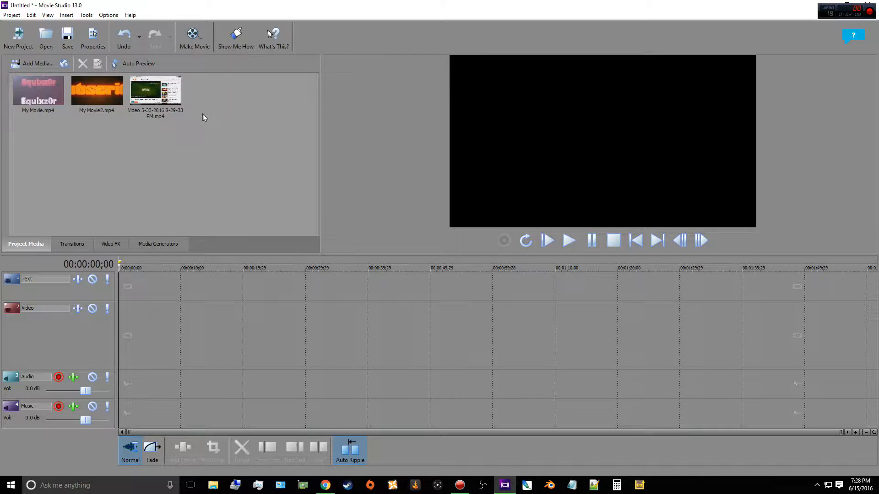
drag(227, 122, 88, 159)
Import DEAF KEV - Invincible [NCS Release].mp3 from the Music folder into the project media
click(36, 64)
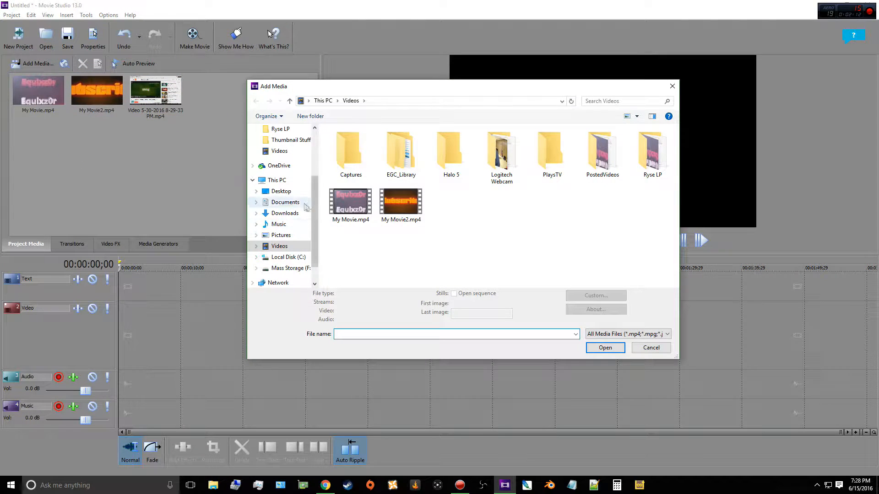
click(279, 215)
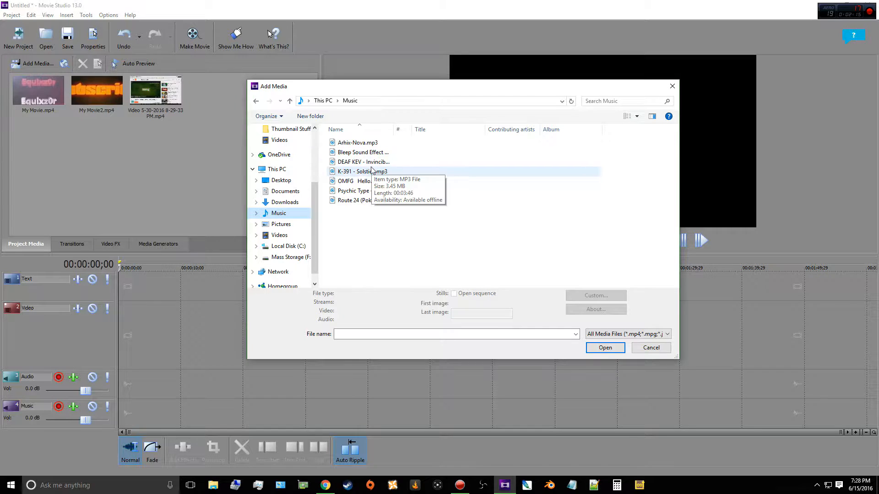
drag(339, 162, 104, 162)
double_click(348, 164)
click(80, 143)
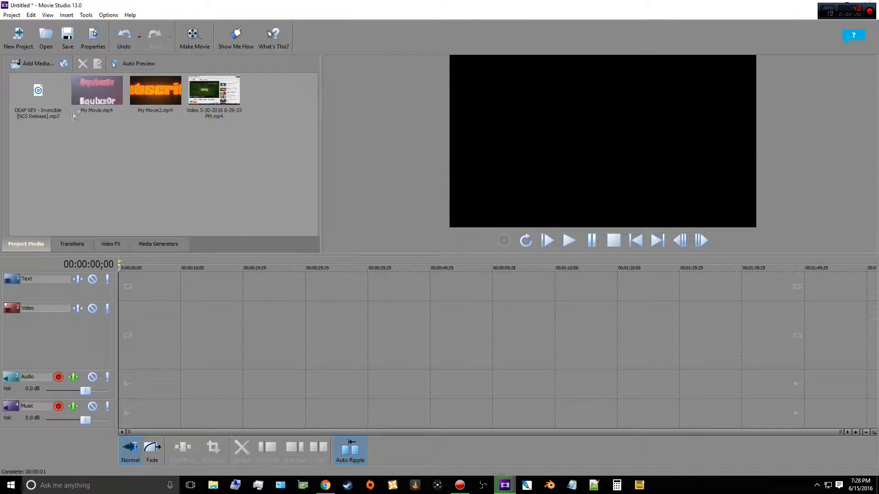
click(95, 90)
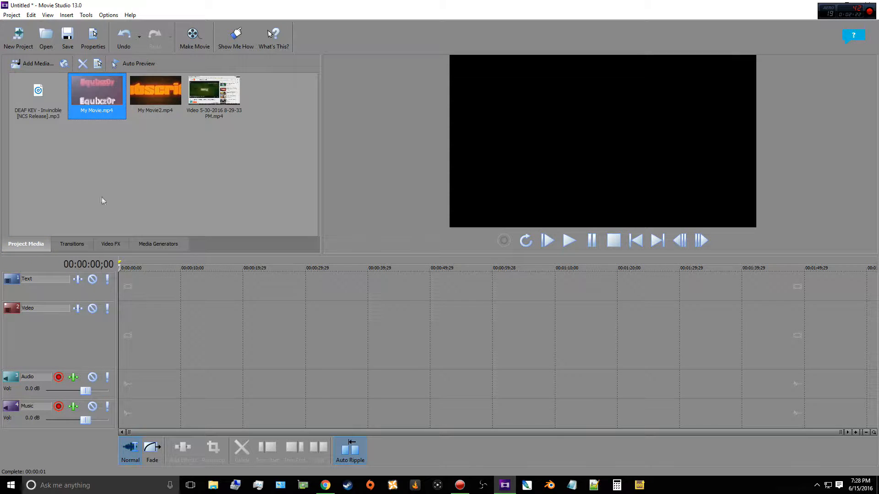
drag(94, 90, 122, 327)
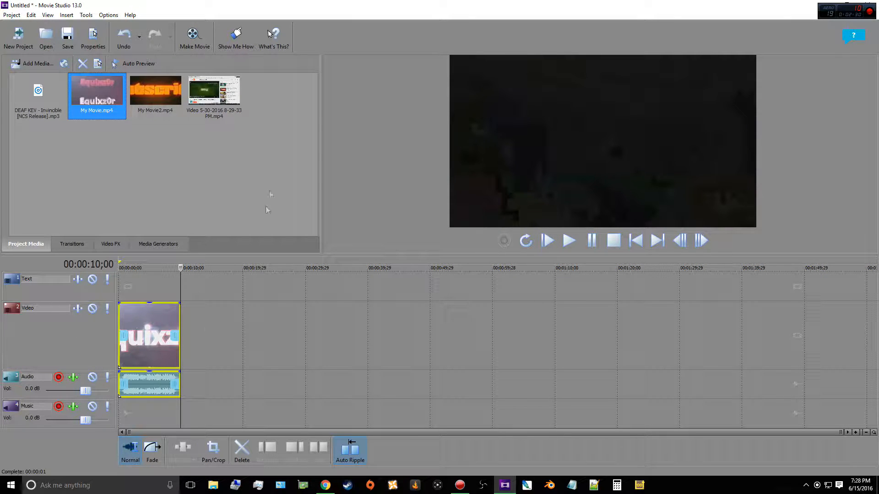
drag(226, 91, 186, 341)
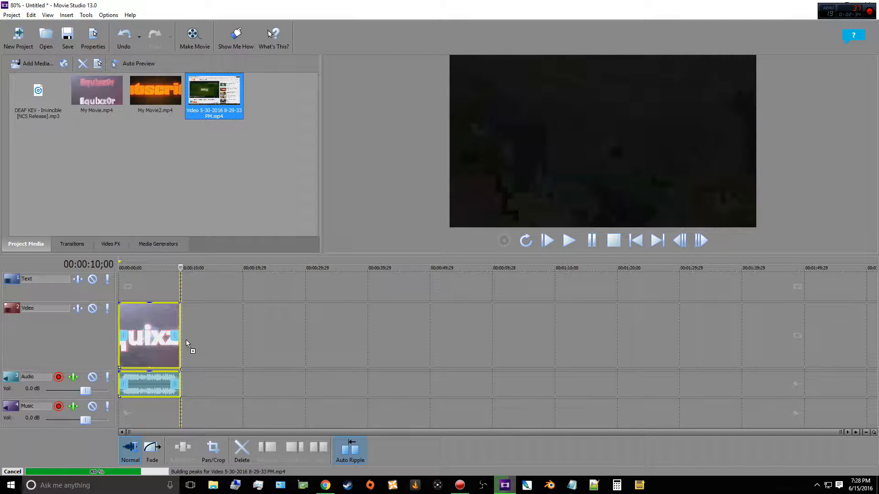
drag(186, 339, 185, 340)
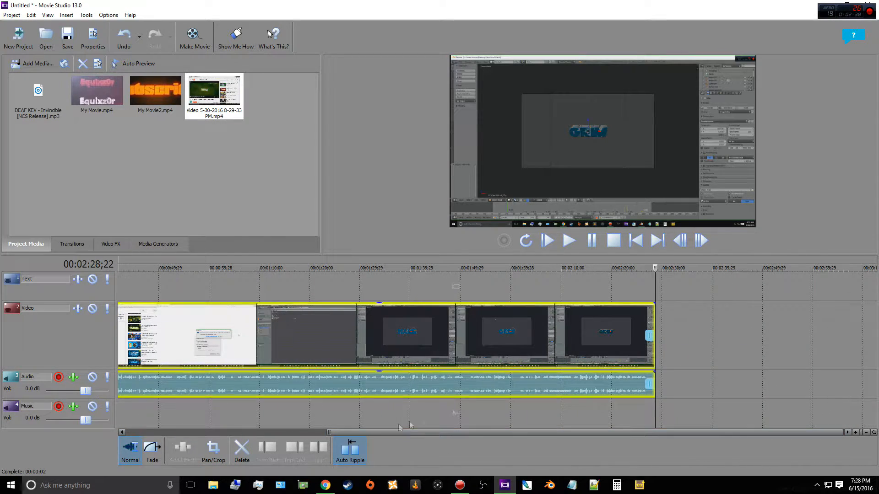
drag(148, 101, 659, 337)
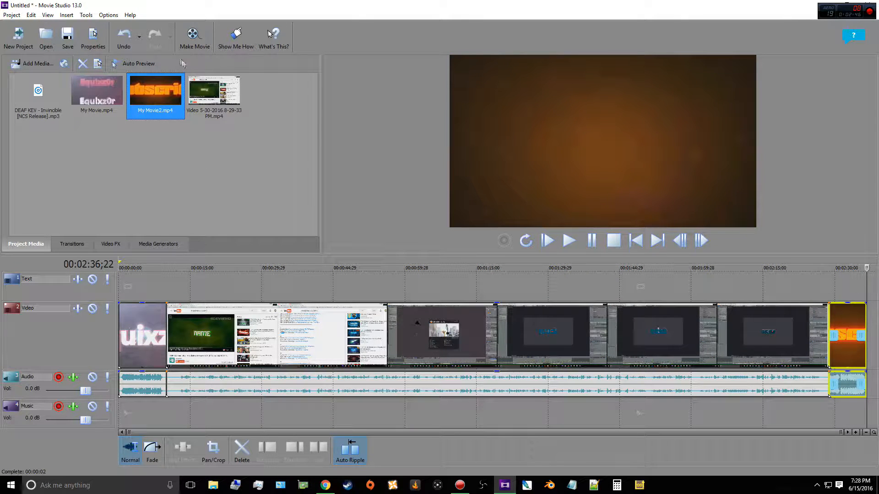
Place the DEAF KEV song at the start of the Music track and trim its end to the end of the last video clip
click(54, 105)
drag(39, 193, 123, 414)
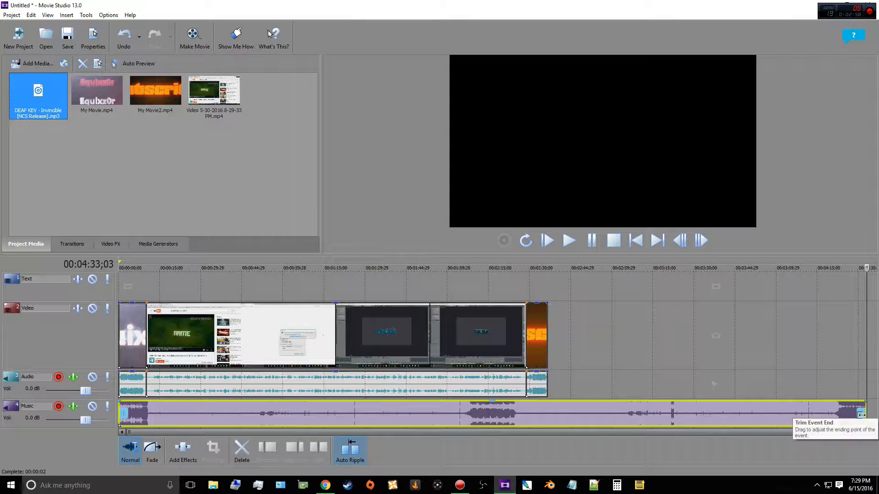
drag(860, 415, 547, 415)
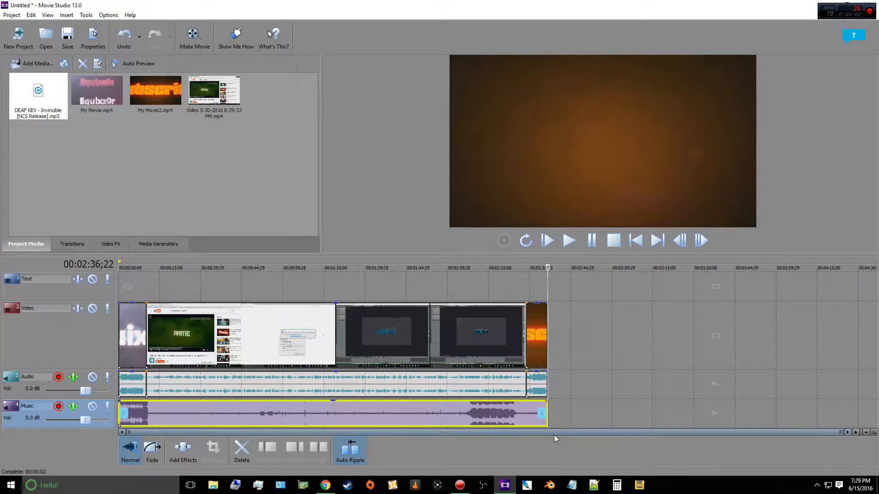
Play the first few seconds of the timeline to check the intro clip together with the music
click(127, 287)
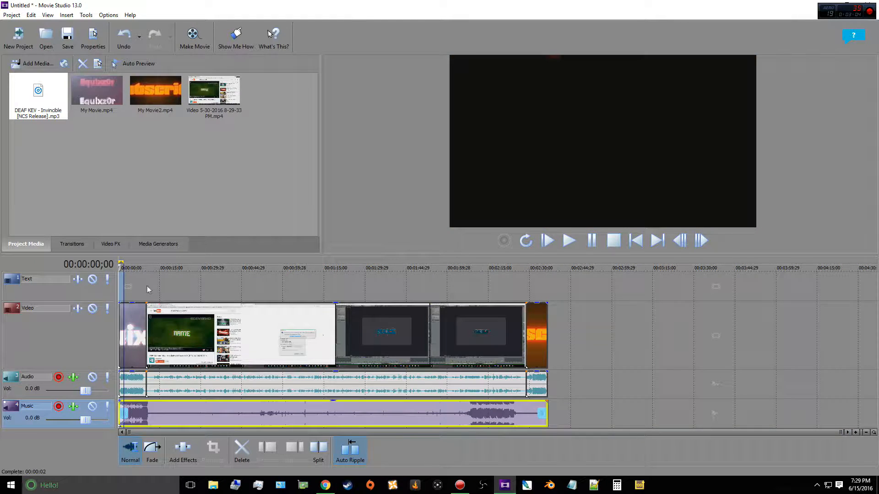
click(147, 290)
click(121, 277)
click(563, 244)
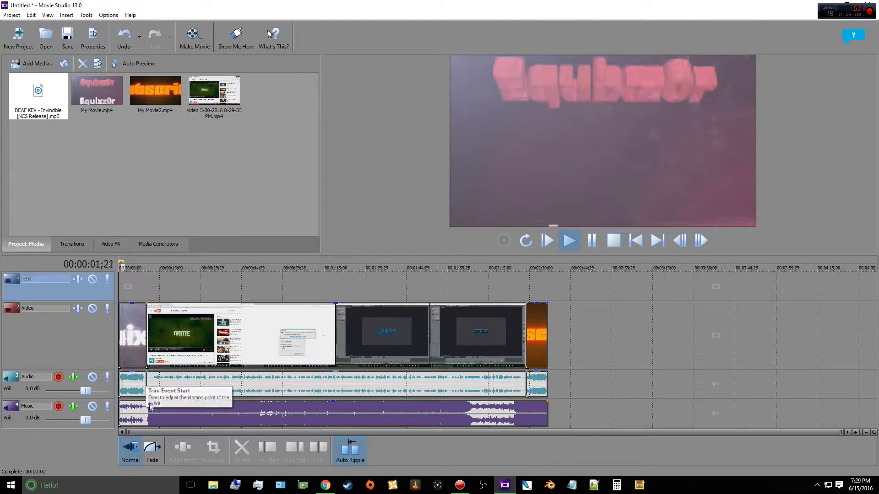
click(592, 242)
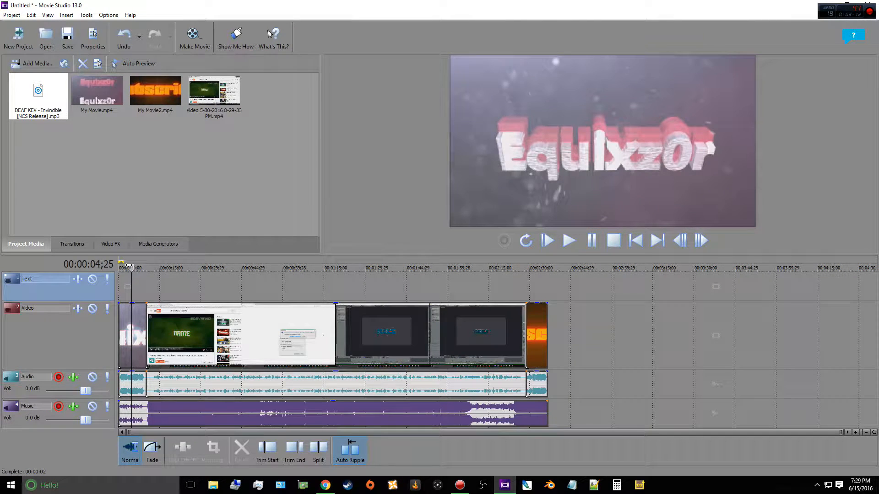
drag(130, 267, 118, 267)
Move the music clip to start at 00:00:10;00 with the main video and trim its end to where the outro begins
click(216, 418)
drag(215, 419, 240, 419)
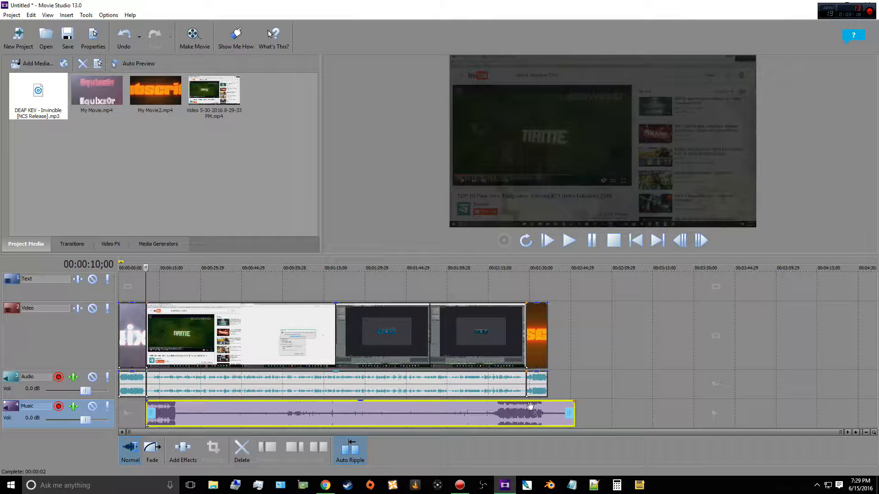
drag(565, 410, 525, 415)
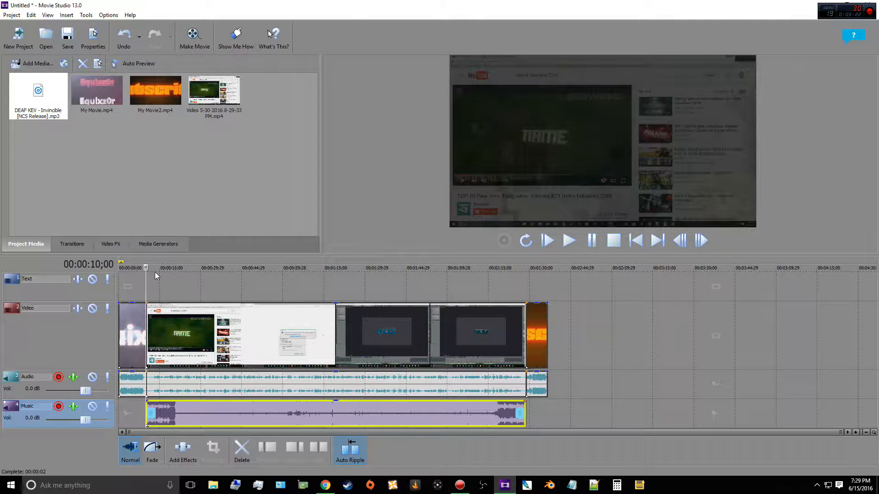
Split the timeline at 00:00:12;22 and delete the piece of the main video between the intro and the split
drag(148, 268, 119, 268)
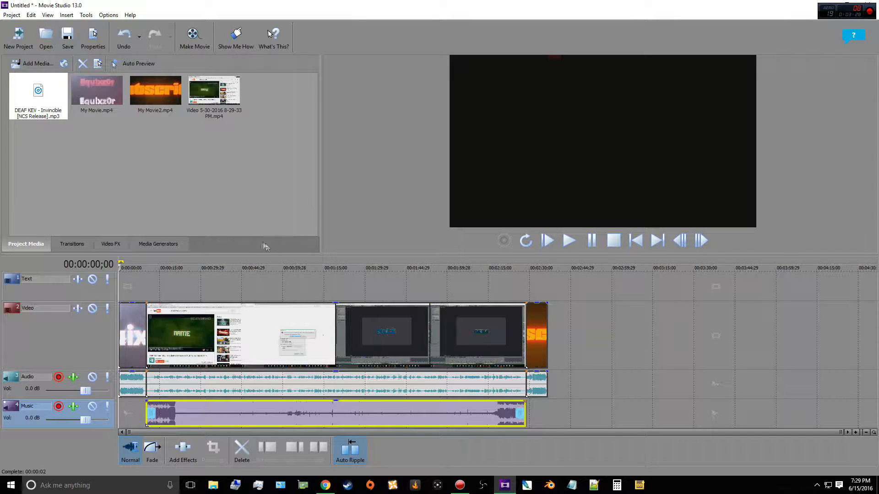
scroll(200, 352, up, 3)
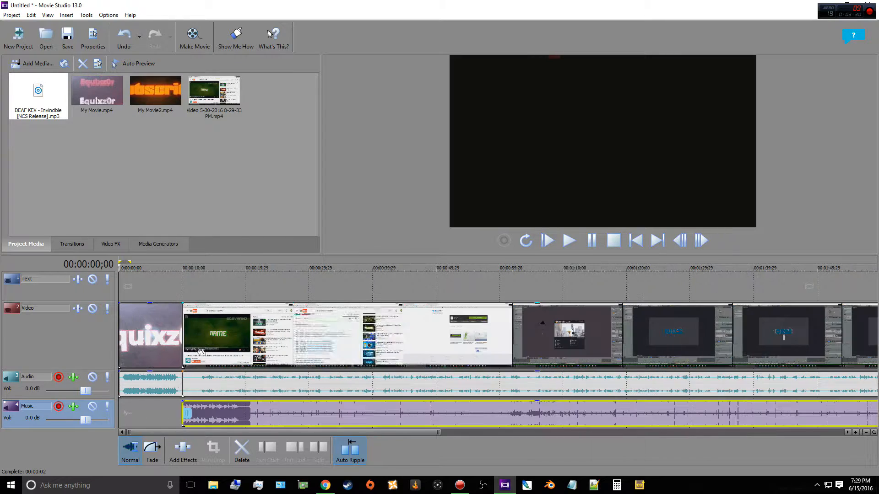
scroll(200, 352, up, 3)
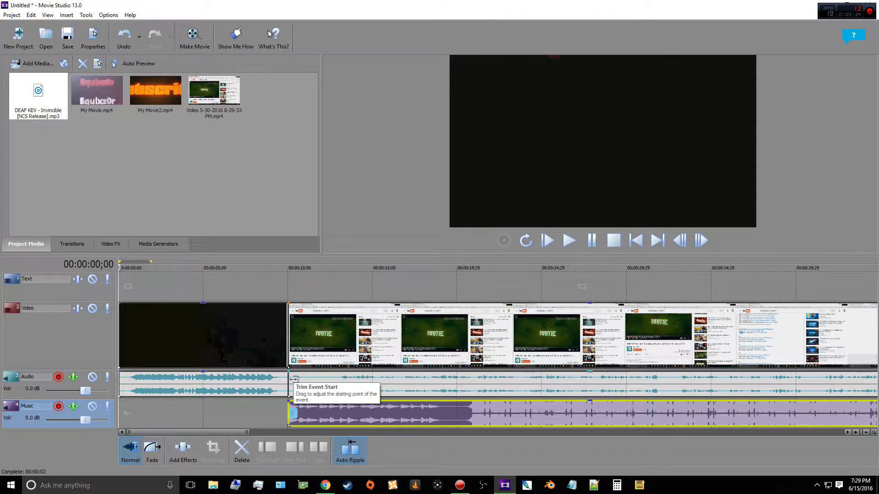
click(327, 278)
click(334, 268)
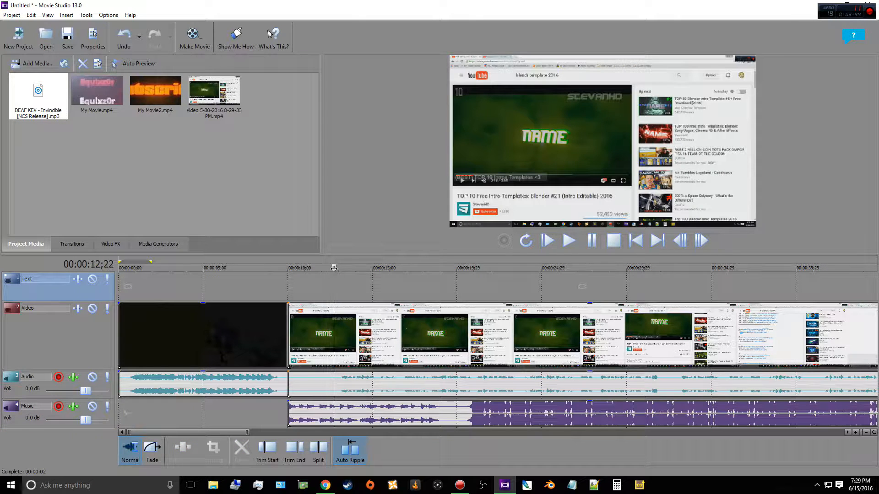
click(319, 453)
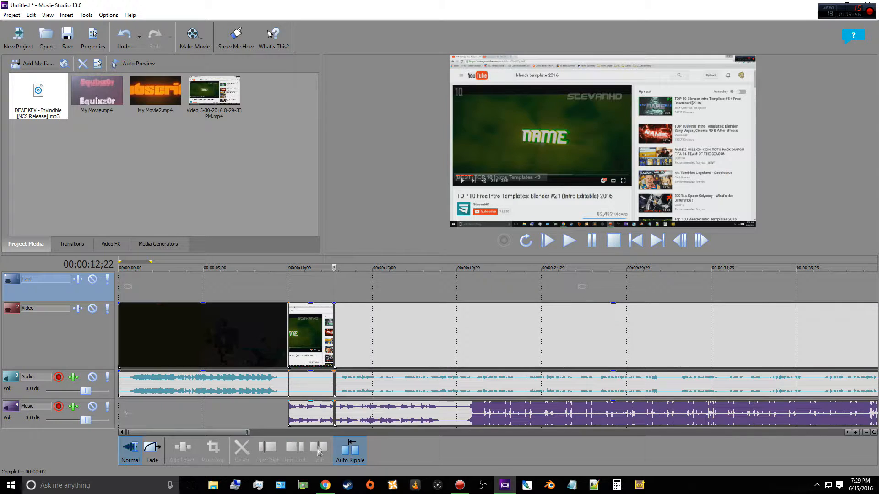
click(311, 350)
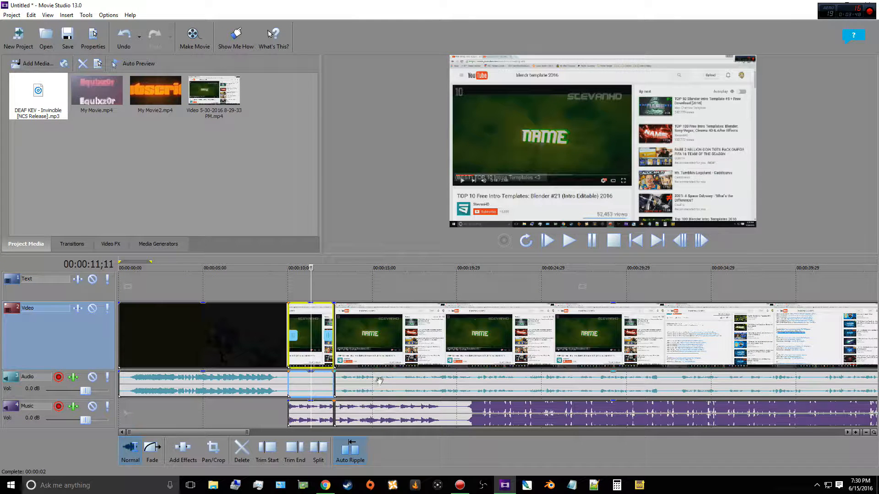
key(Delete)
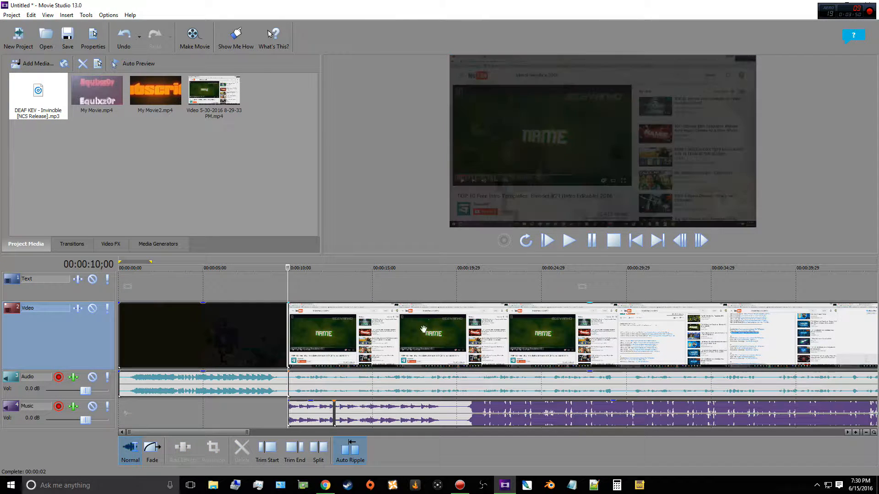
Split the timeline at 00:02:24;10 and delete the piece of the main video between the split and the outro
mouse_move(288, 267)
mouse_down()
mouse_move(276, 267)
mouse_move(304, 270)
mouse_move(289, 270)
mouse_up()
drag(224, 432, 554, 415)
click(392, 291)
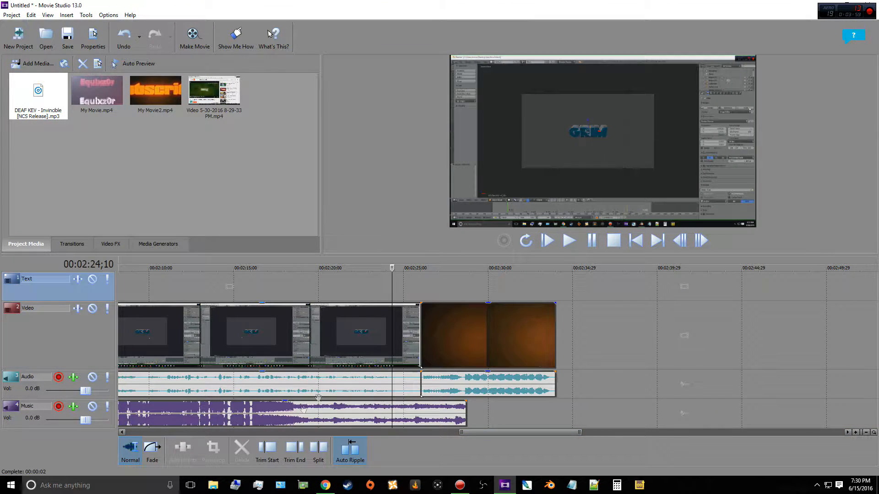
click(320, 447)
click(400, 335)
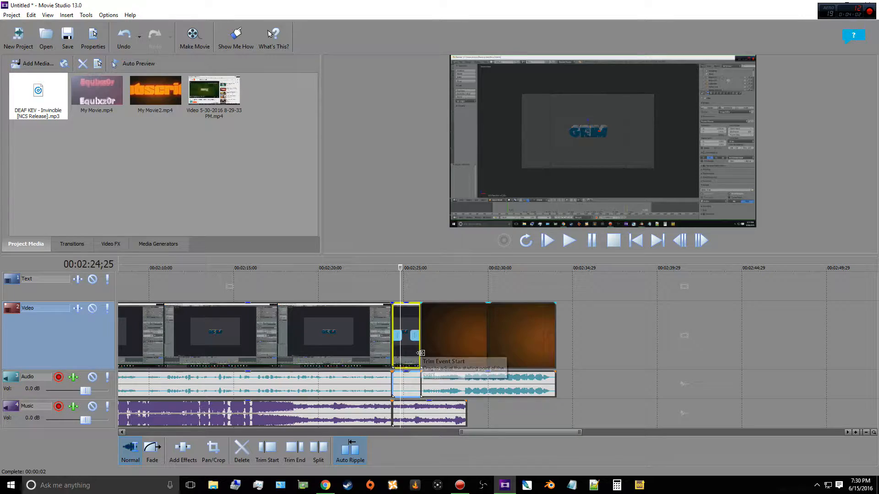
key(Delete)
Try overlapping the start of the main video with the end of the intro, and move it back to a plain cut
drag(528, 432, 195, 432)
scroll(286, 305, down, 2)
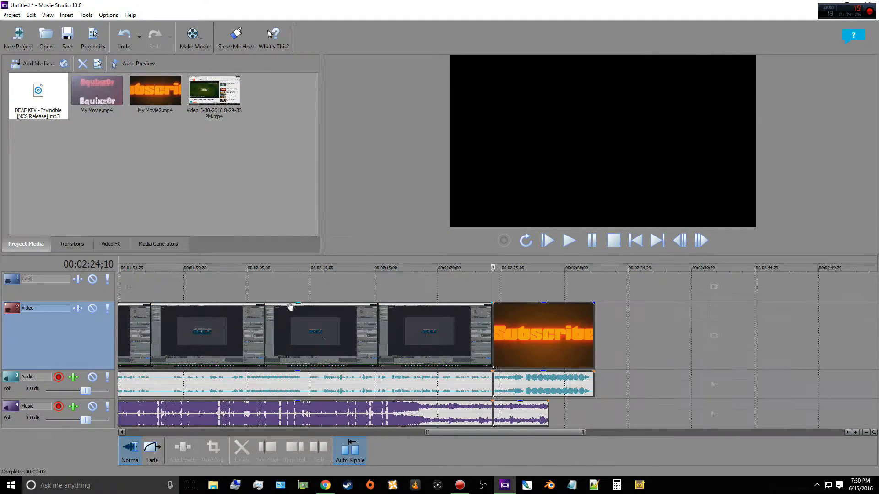
drag(454, 434, 195, 429)
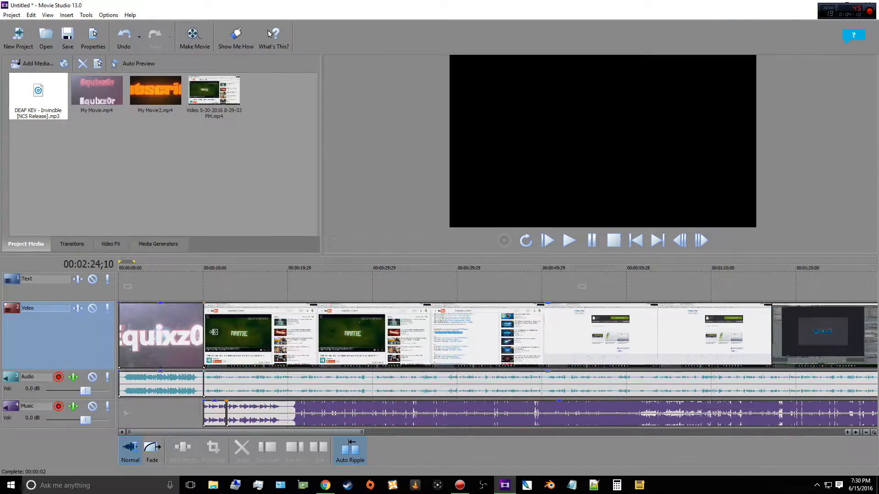
scroll(216, 322, up, 2)
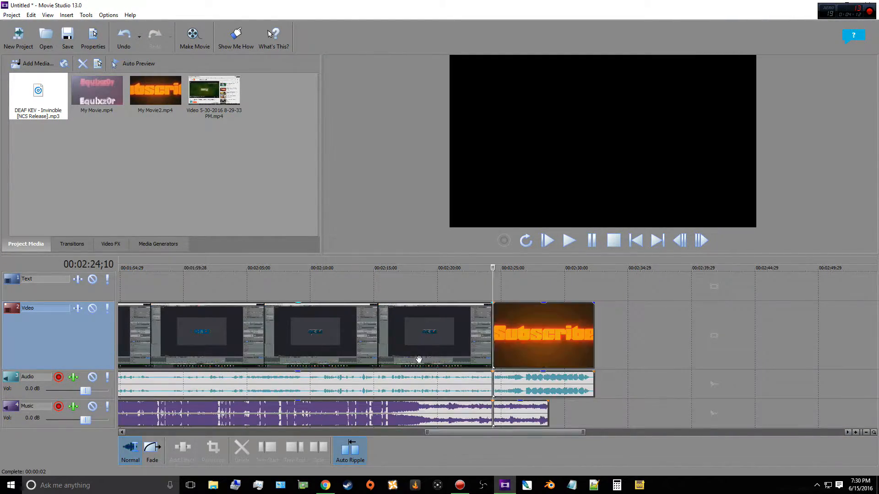
scroll(419, 359, up, 2)
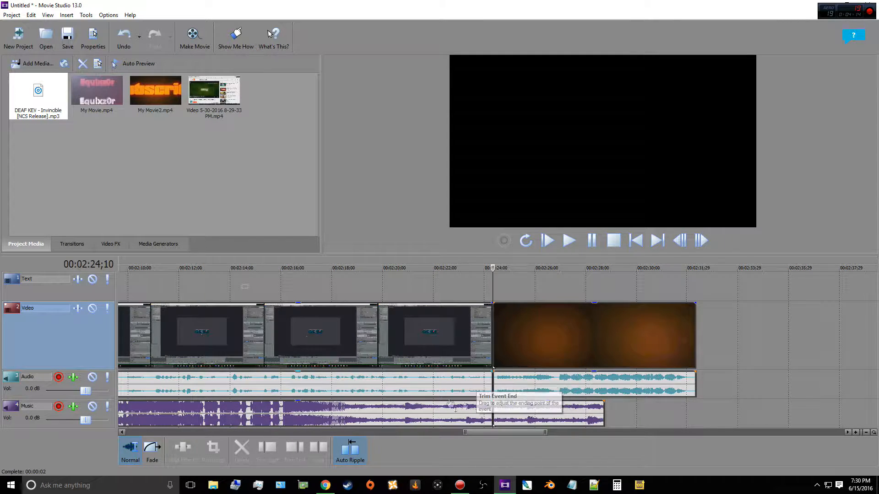
drag(485, 435, 154, 432)
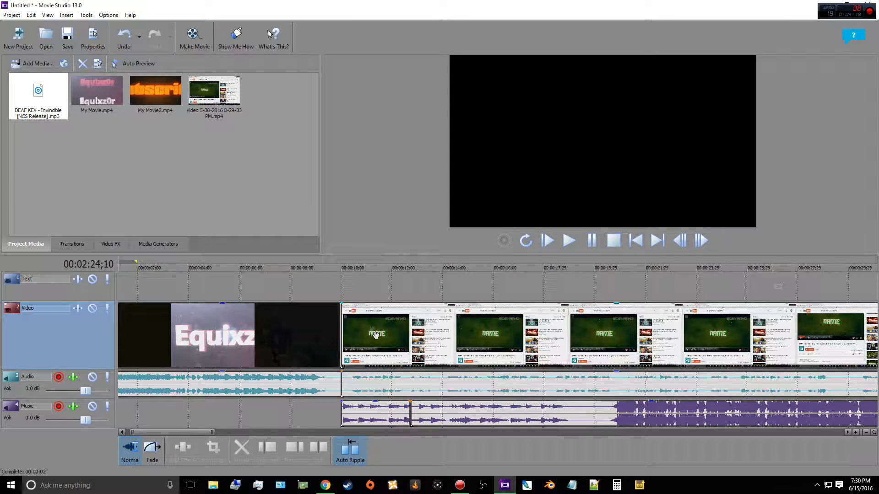
click(426, 330)
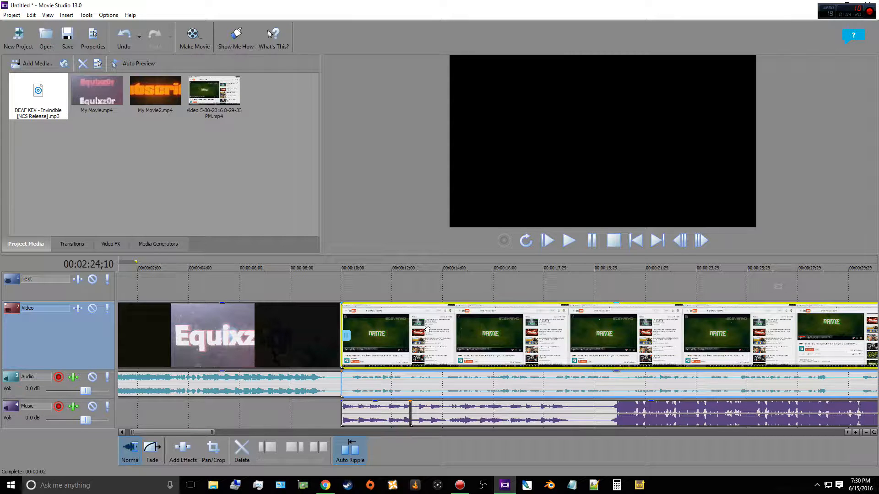
drag(426, 330, 413, 337)
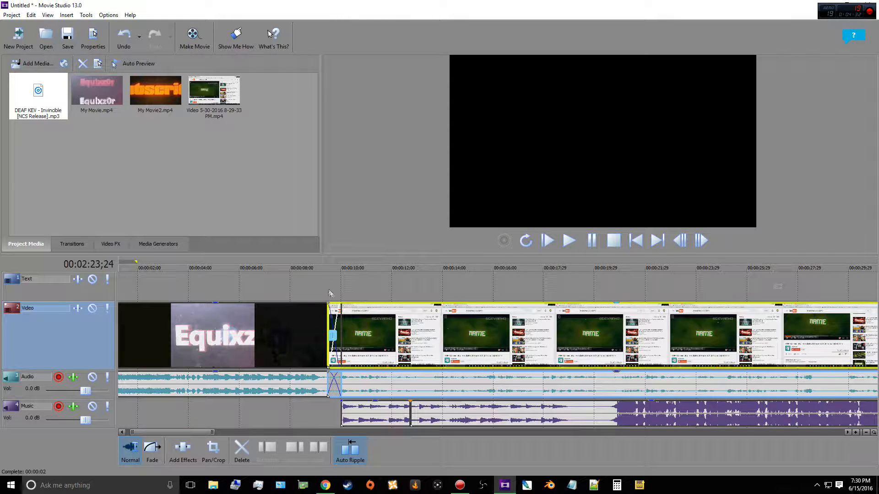
drag(347, 330, 360, 330)
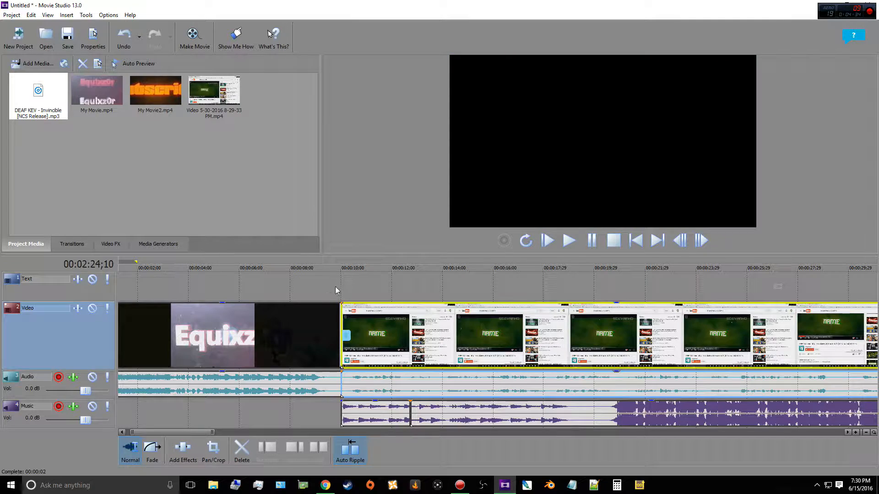
Play the plain cut from the intro to the main video
click(327, 288)
click(569, 240)
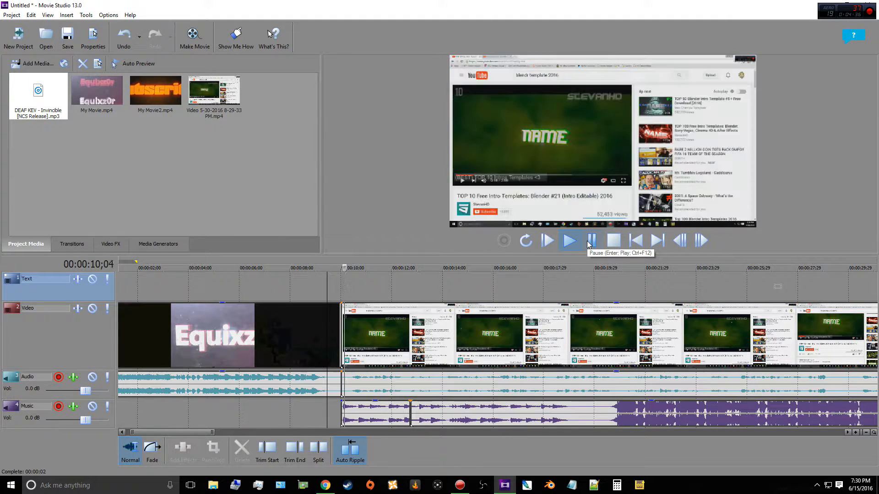
click(593, 242)
Move the main video slightly earlier to overlap the intro's end as a crossfade, and play the transition
drag(537, 339, 524, 339)
click(308, 276)
click(569, 241)
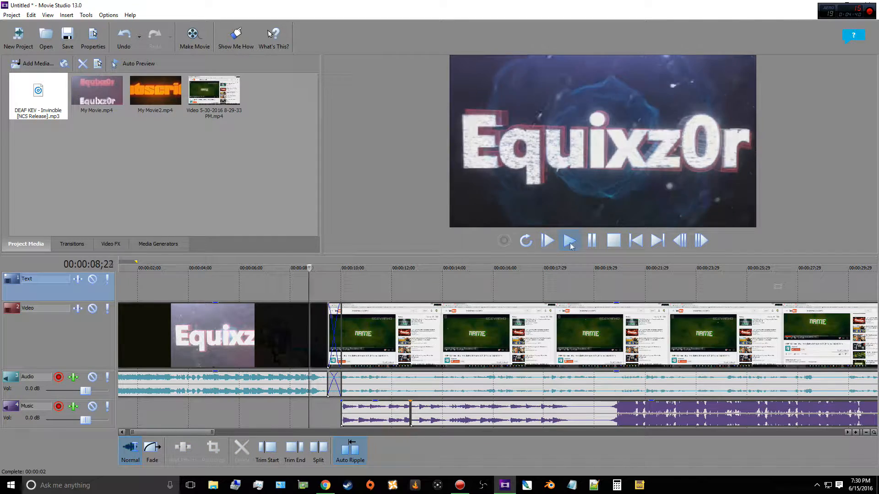
click(592, 242)
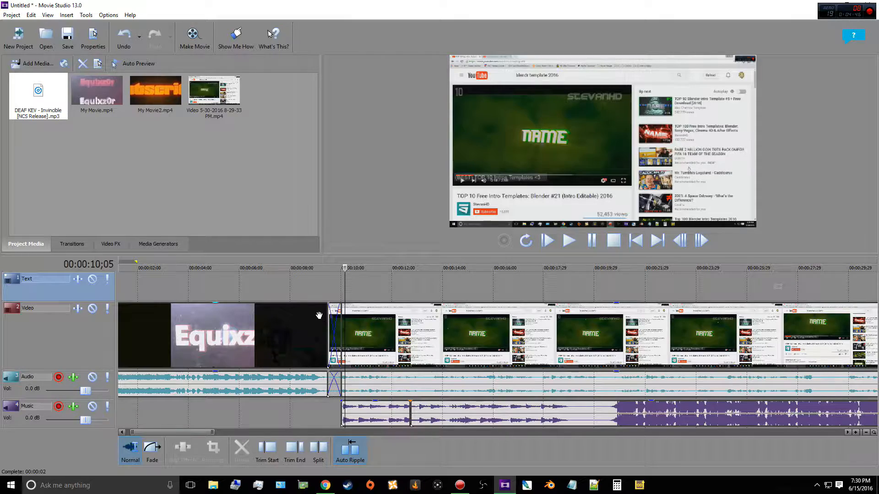
Play the cut from the main video to the outro
drag(176, 433, 527, 424)
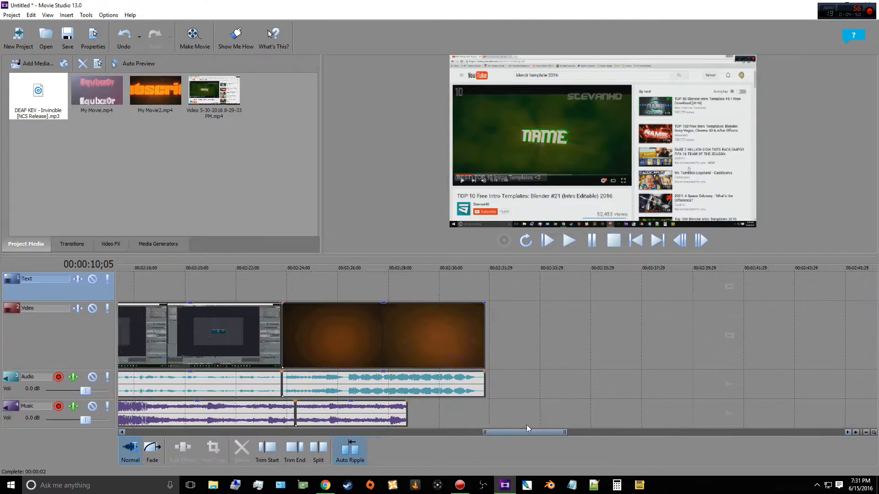
click(346, 279)
click(569, 241)
click(592, 241)
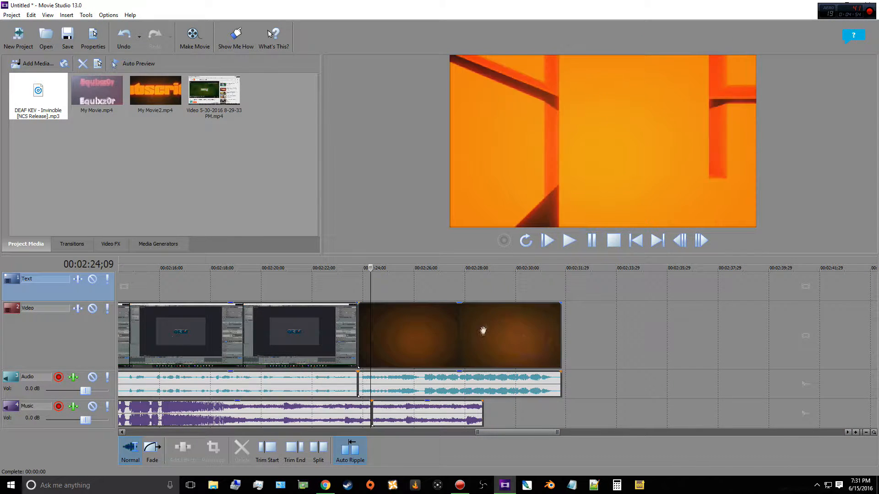
Move the outro slightly earlier to overlap the main video's end as a crossfade, and play the transition
click(480, 336)
drag(480, 336, 474, 336)
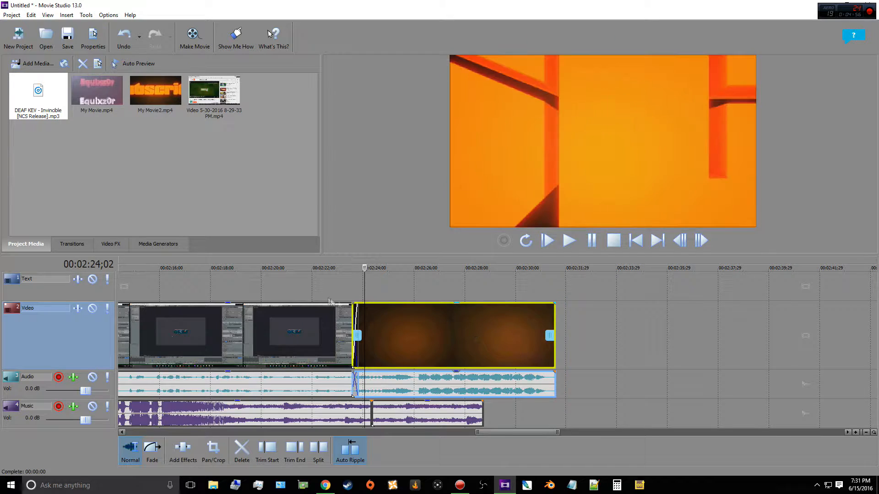
click(348, 283)
click(569, 241)
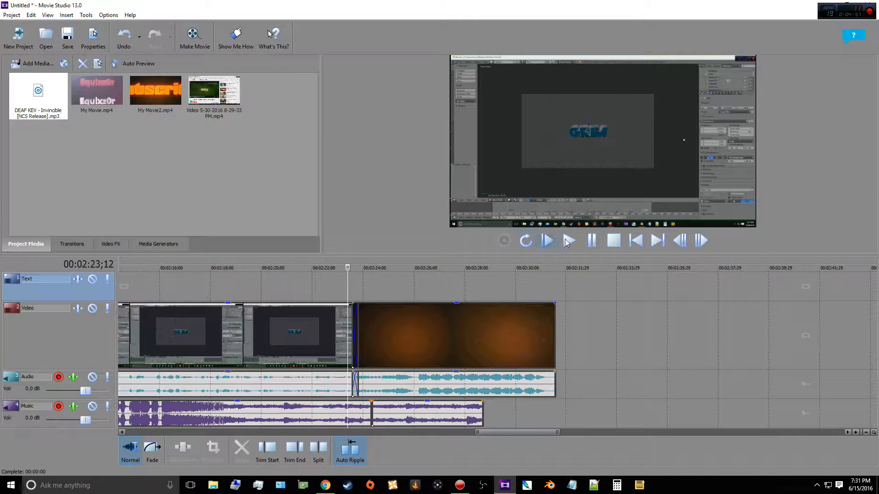
click(595, 243)
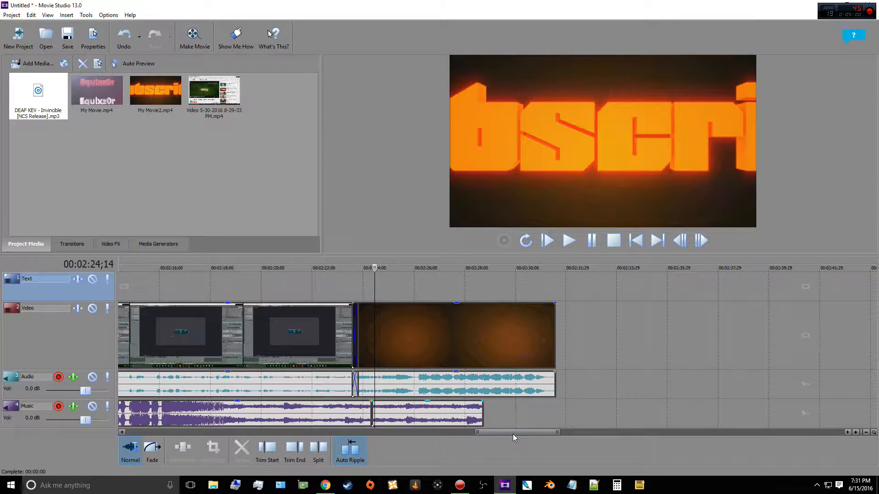
Shorten and delete the leftover music piece after the split beneath the outro
drag(481, 413, 433, 413)
click(397, 415)
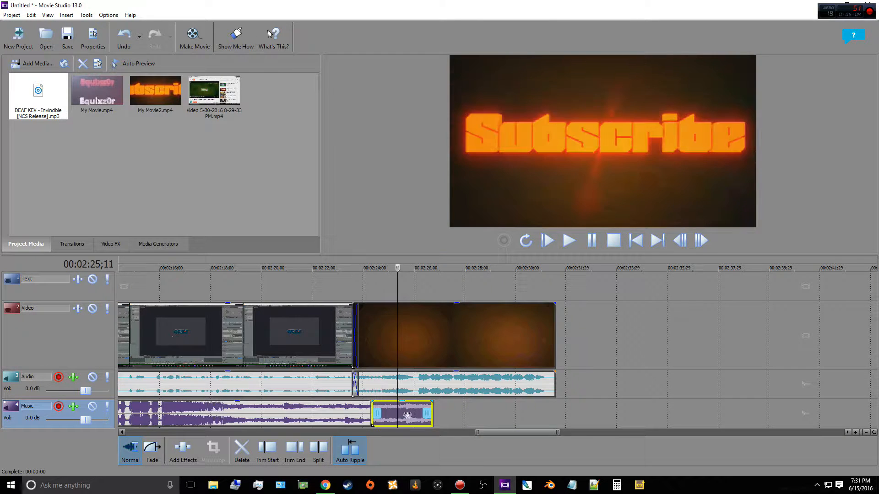
drag(503, 433, 529, 414)
click(504, 415)
key(Delete)
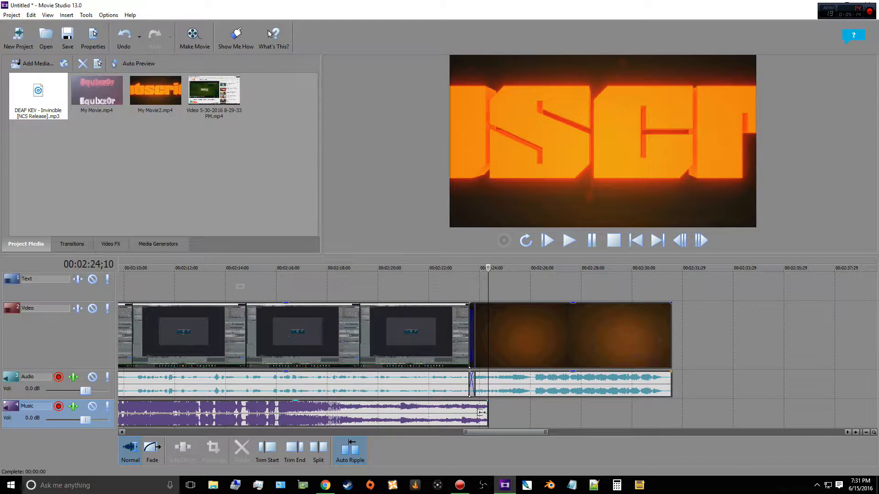
click(483, 414)
drag(483, 414, 179, 416)
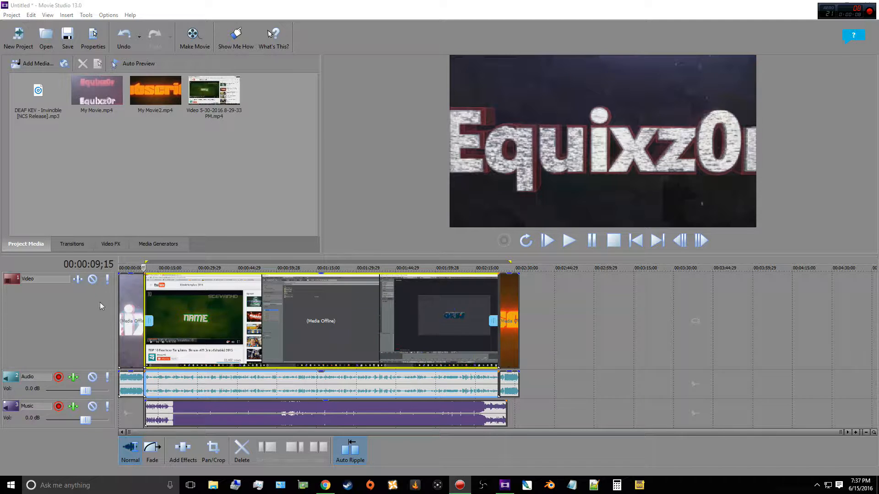
Insert a new audio track and a new video track, and move the new audio track directly above the Music track
right_click(45, 442)
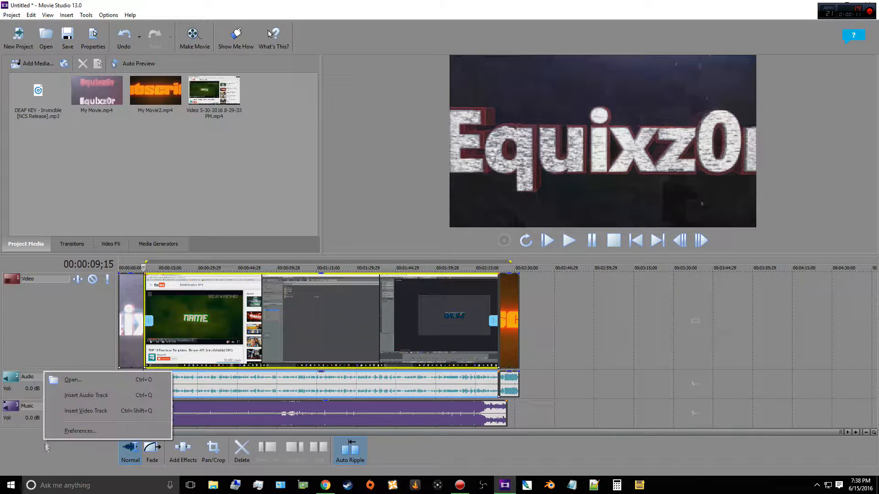
click(80, 396)
right_click(48, 469)
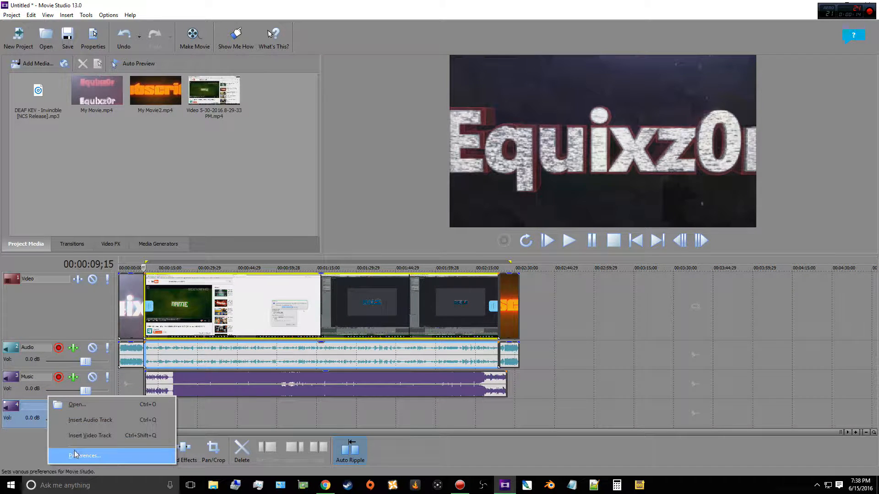
click(84, 436)
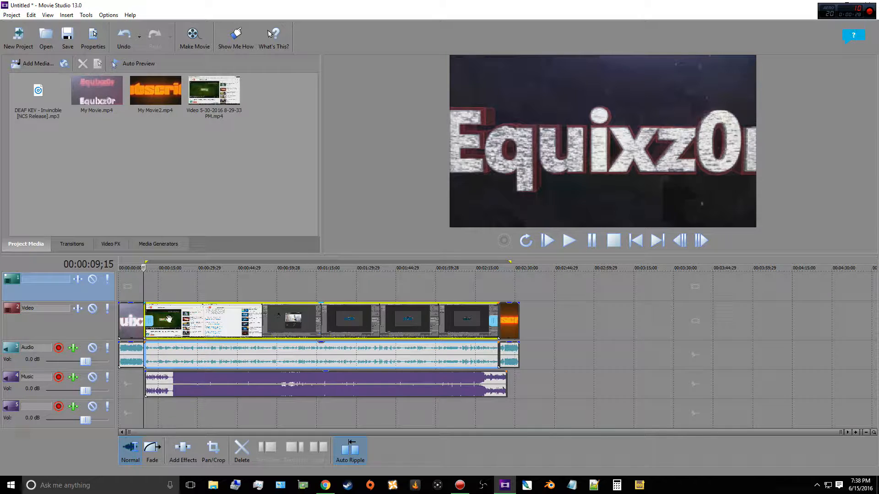
drag(9, 418, 33, 380)
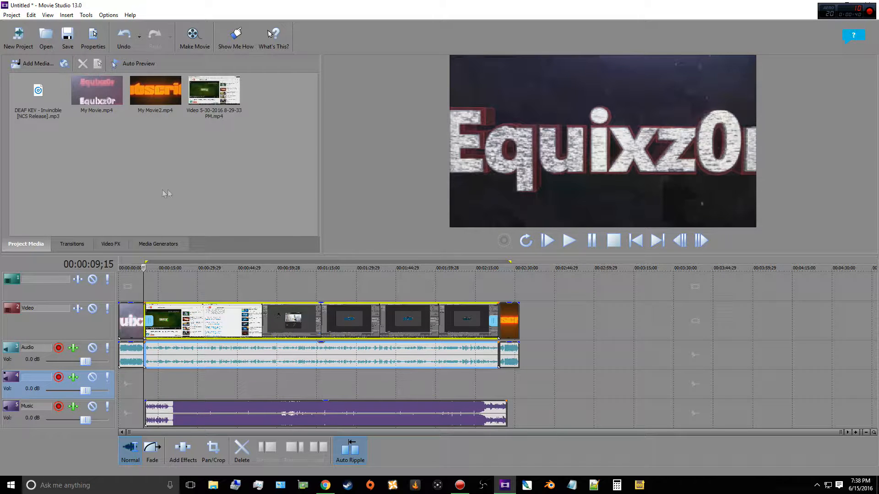
Import Video 11.mp4 from the Logitech Webcam folder in Videos and place it on the empty top video track beyond the outro
click(16, 63)
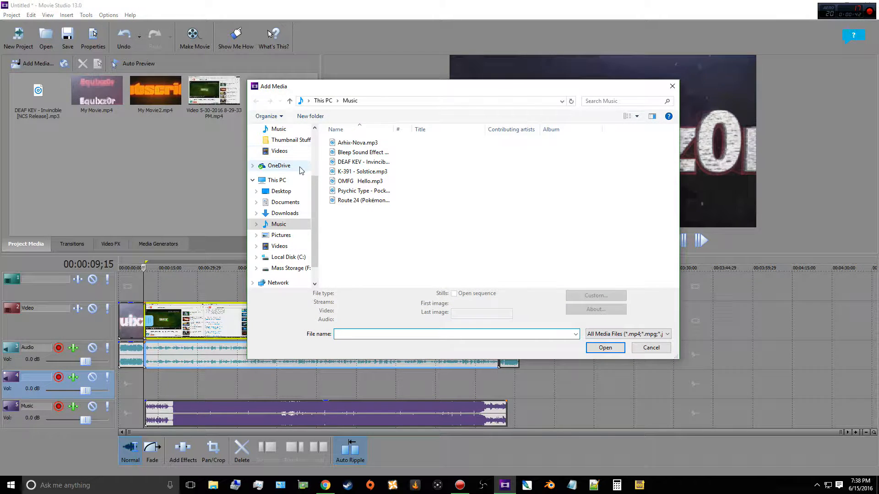
click(281, 247)
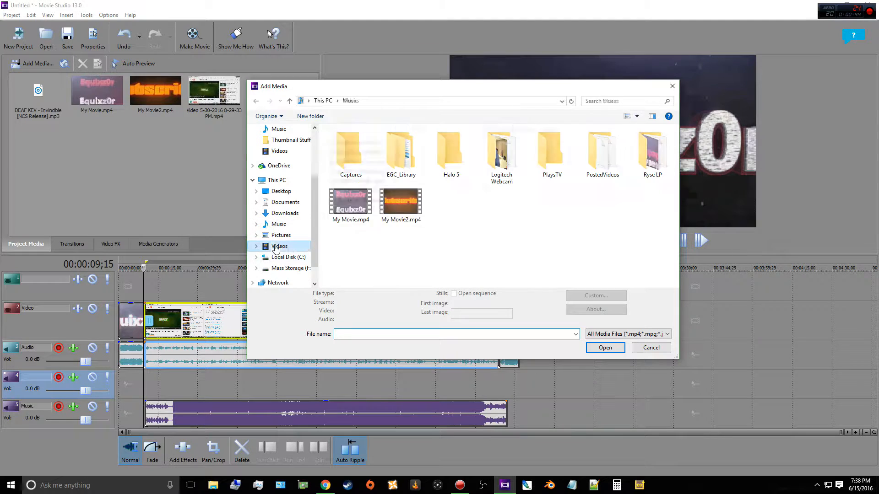
double_click(519, 171)
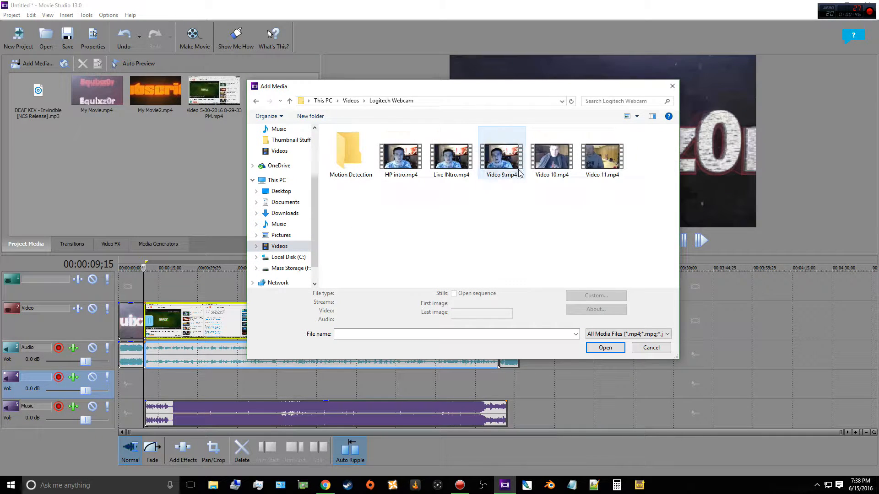
double_click(597, 160)
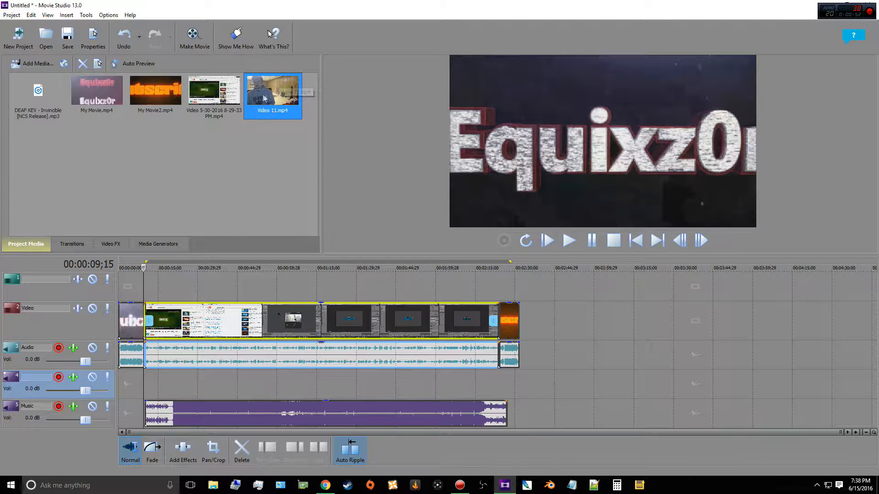
drag(280, 89, 574, 296)
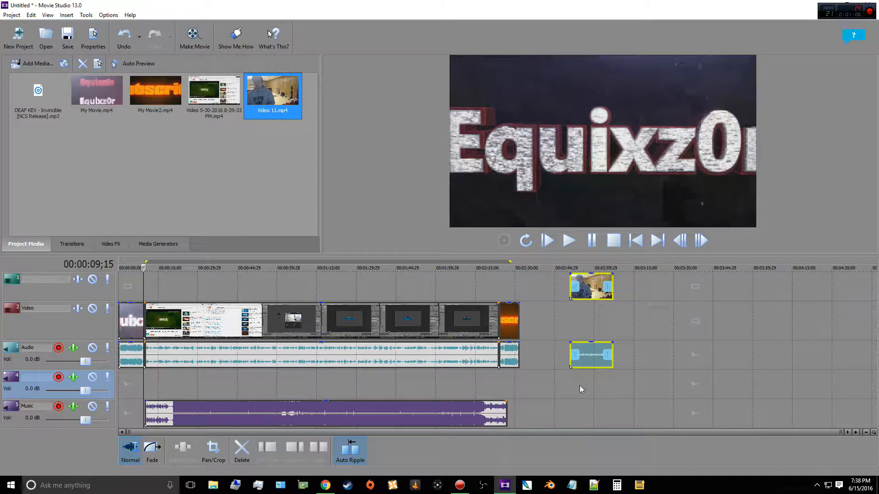
Move the webcam clip's audio to the empty audio track above Music, and align the clip with the main video's start at 00:00:10;00
click(590, 286)
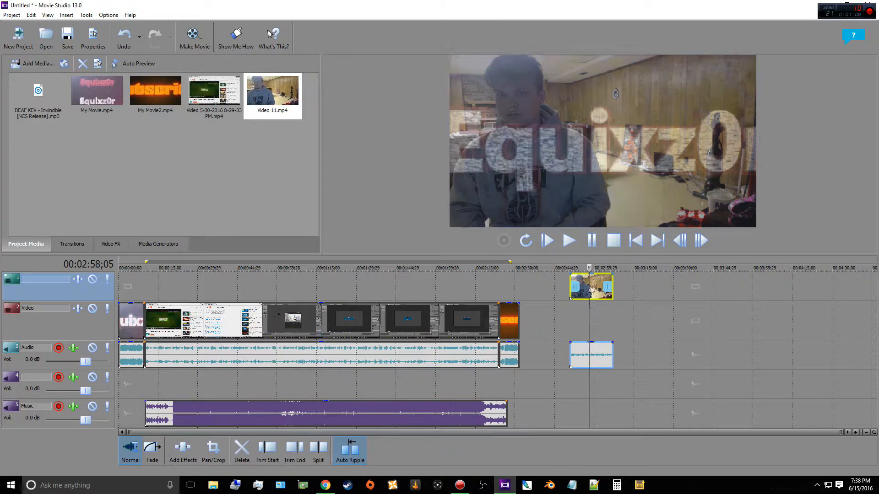
double_click(590, 286)
drag(577, 292, 541, 298)
drag(540, 361, 540, 383)
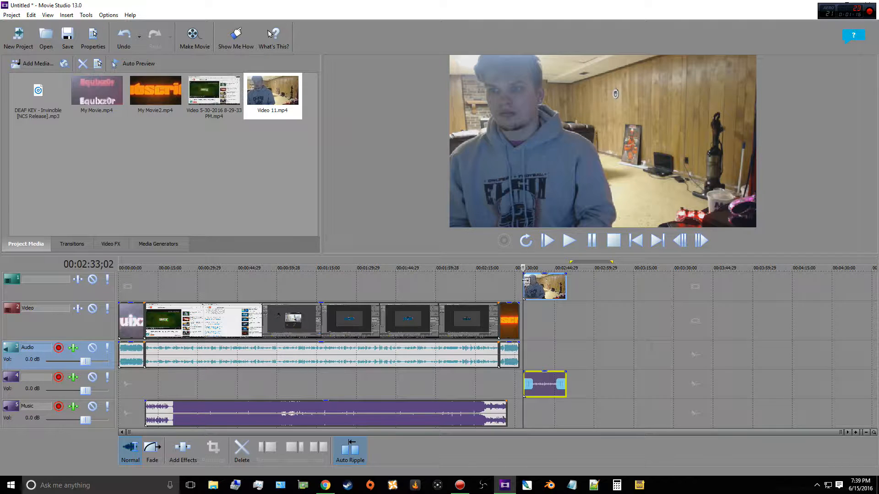
drag(543, 289, 166, 299)
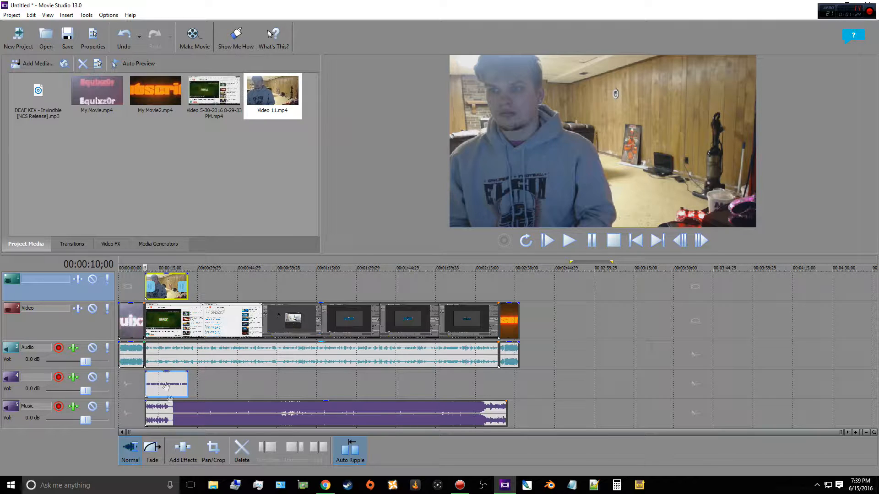
Play the transition from the intro into the webcam clip, starting at 00:00:06;17
click(165, 286)
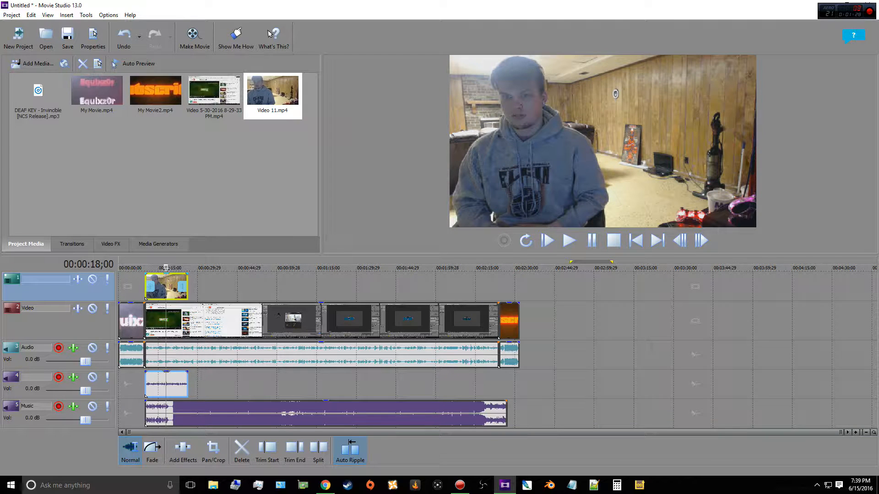
click(135, 274)
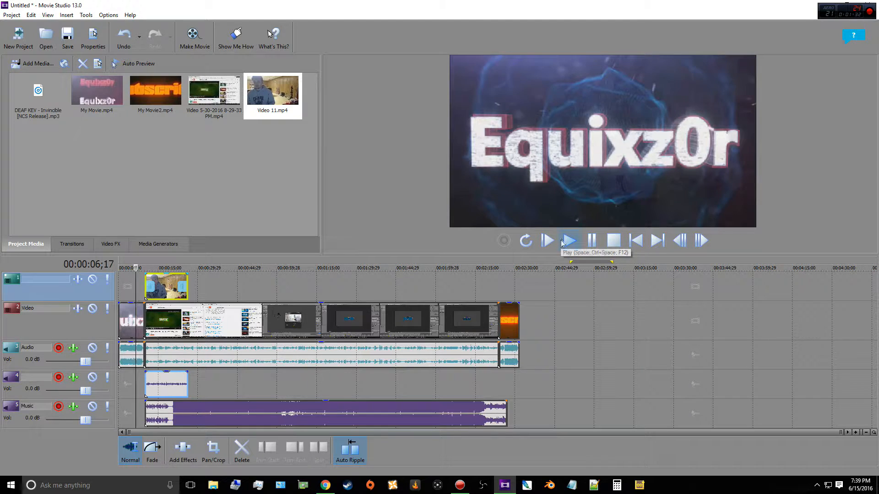
click(564, 241)
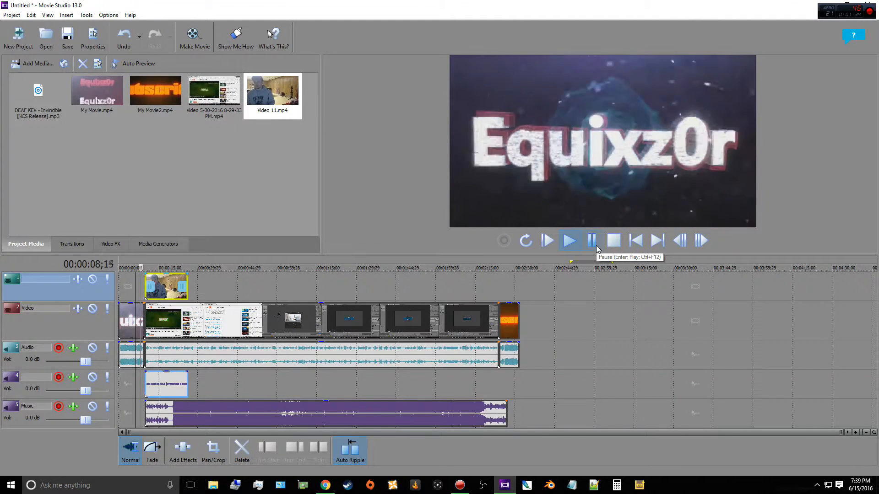
click(596, 249)
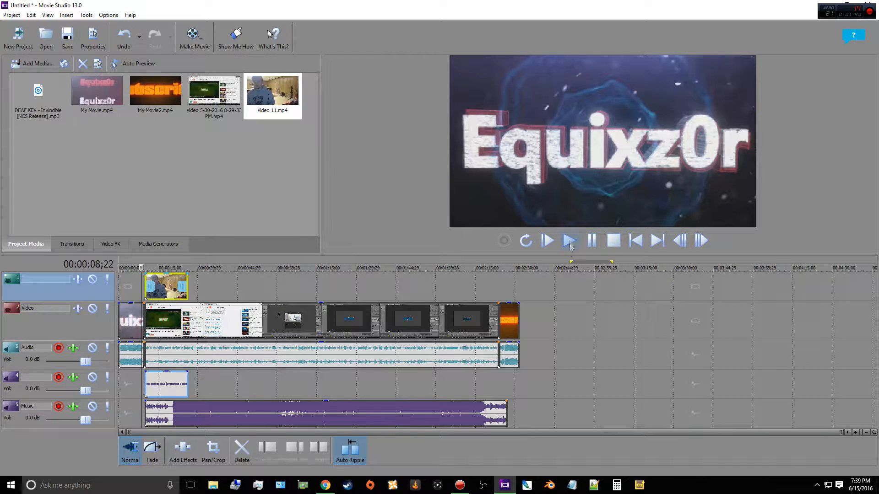
click(568, 243)
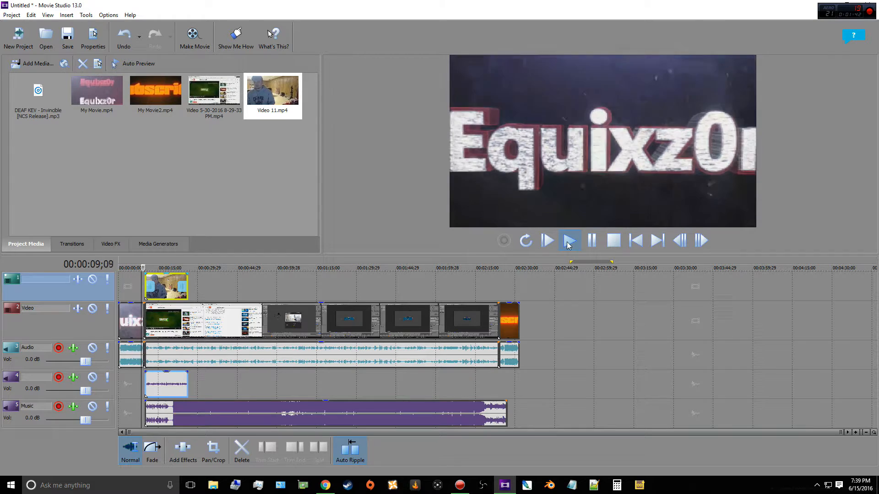
click(598, 247)
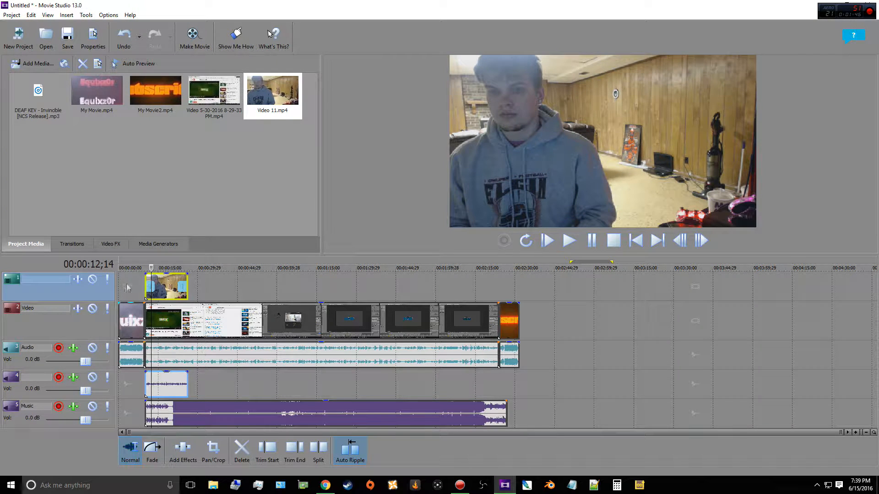
Use Pan/Crop to shrink the webcam clip into the frame's lower-right corner, with a crop about 4,038 by 2,264 centred at -122.3, -79.8
drag(152, 266, 145, 266)
click(165, 279)
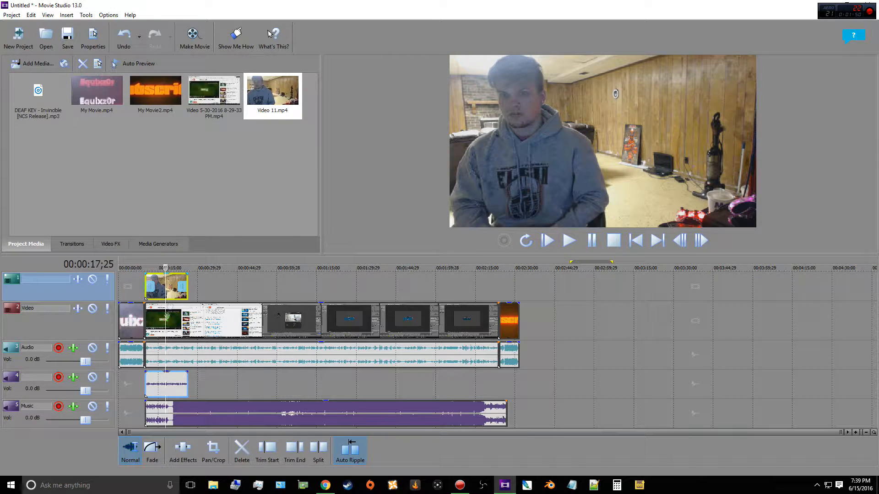
click(221, 451)
scroll(300, 260, down, 3)
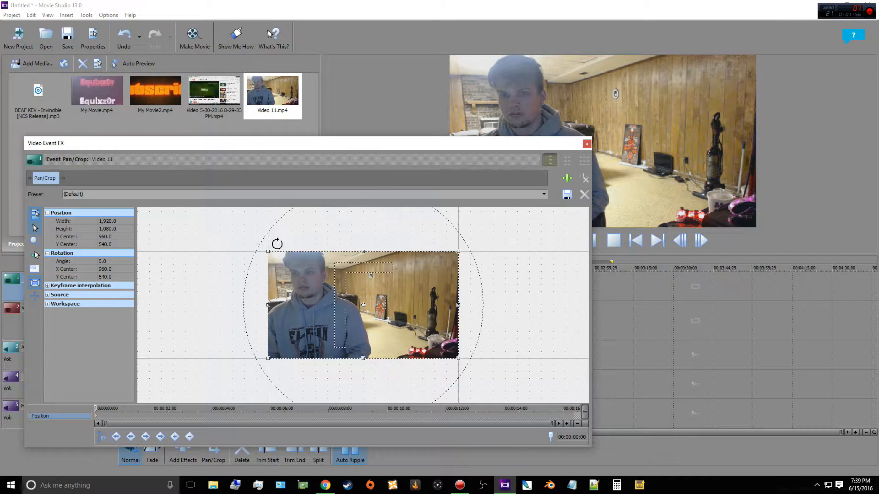
drag(269, 250, 190, 210)
drag(299, 144, 229, 104)
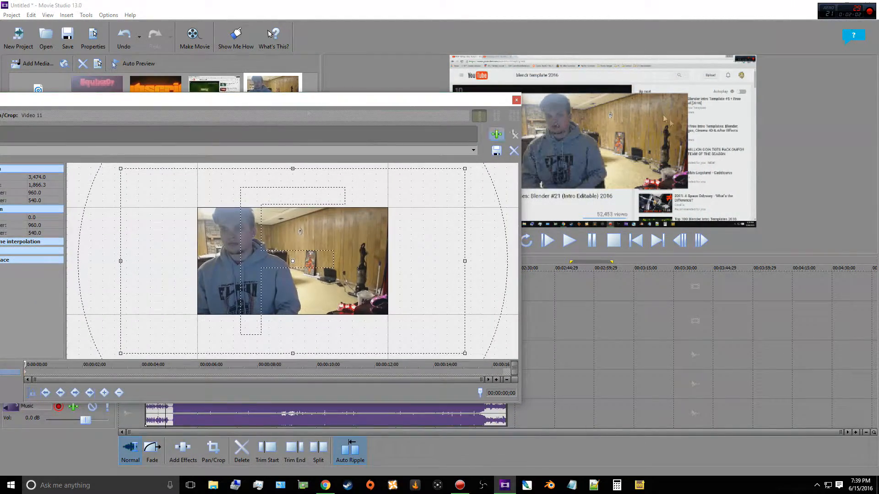
drag(122, 171, 94, 152)
drag(288, 258, 180, 197)
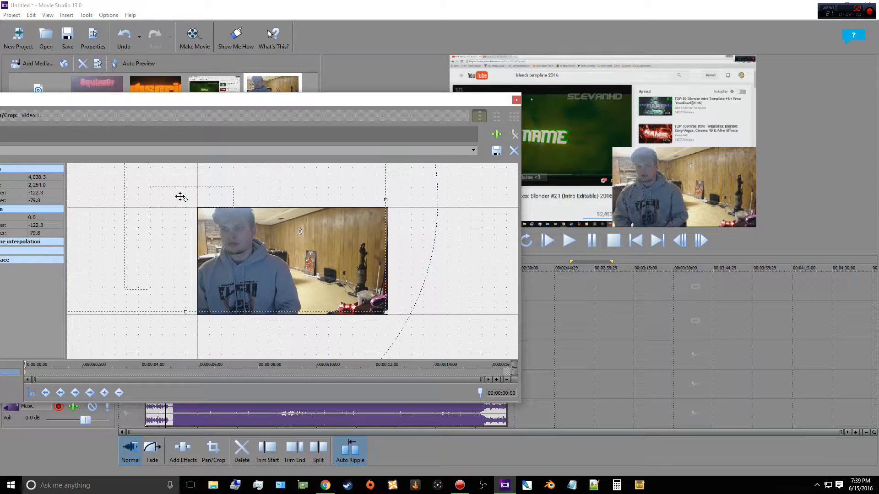
click(515, 100)
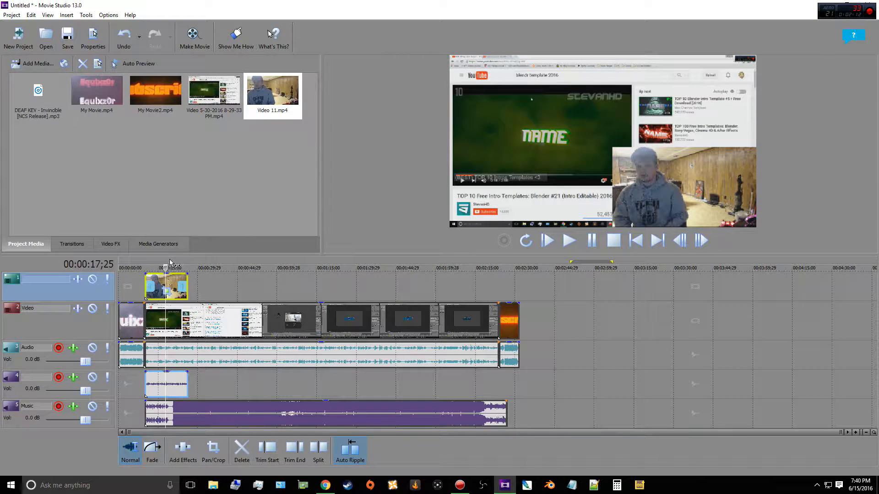
Play the intro's transition into the main video with the webcam inset, and delete the webcam clip from the timeline
drag(167, 266, 138, 268)
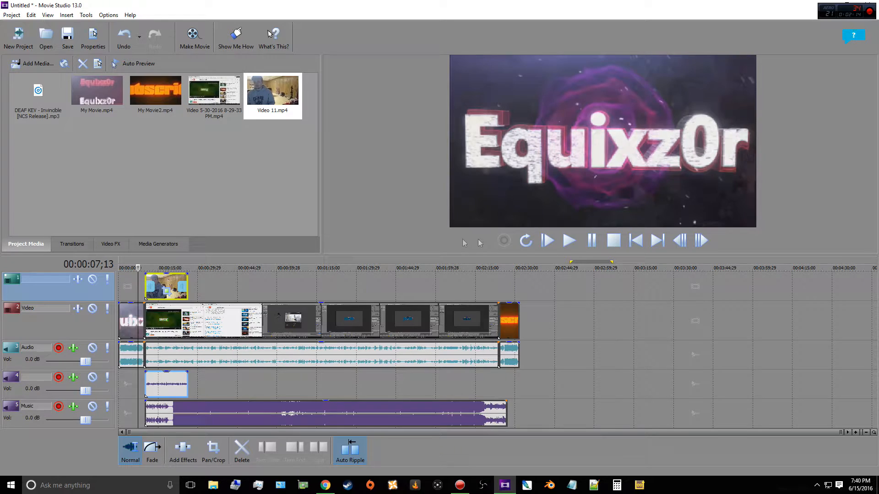
click(569, 241)
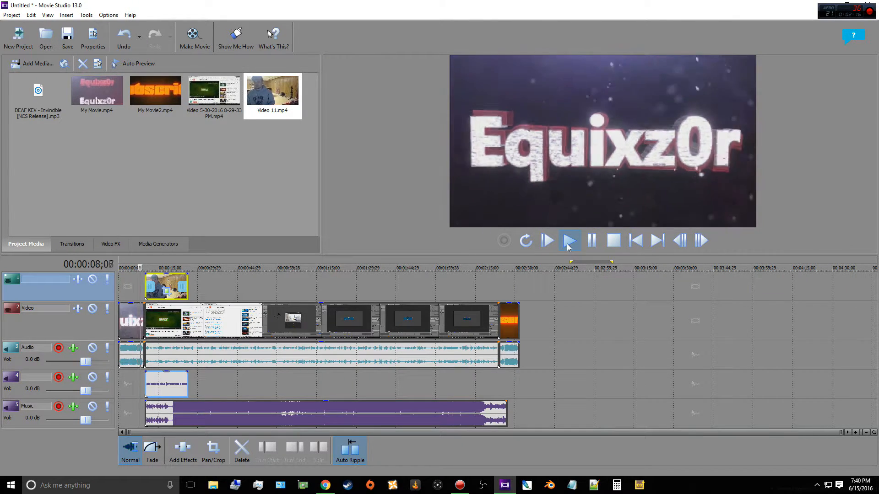
click(593, 244)
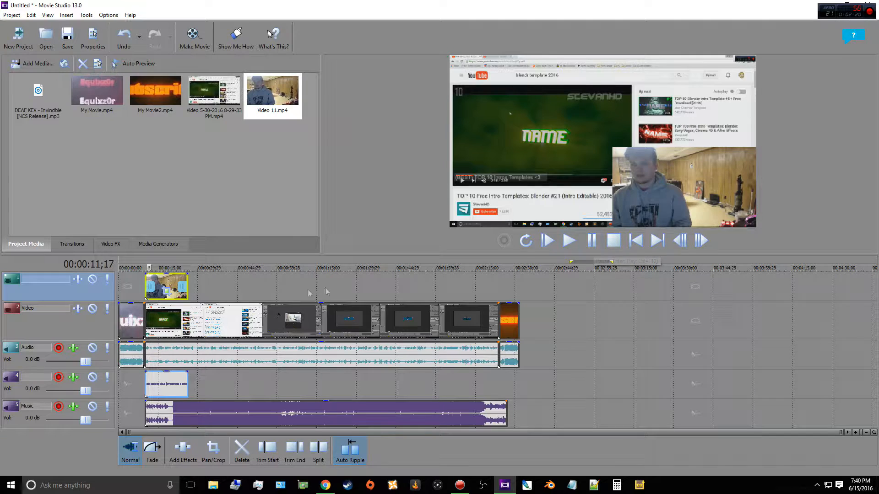
click(167, 277)
key(Delete)
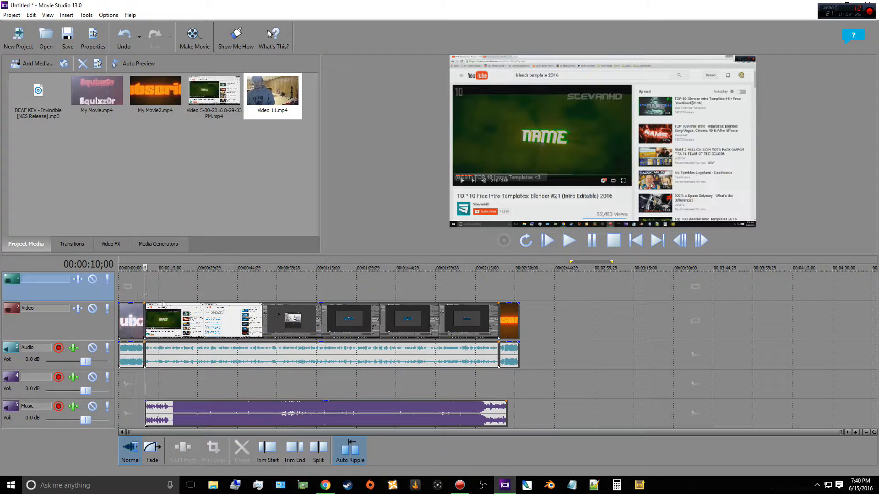
Import the 97612-multiple_display-DC_Comics-Spider-Man superhero image from Pictures and place it on the top video track at 00:00:10;00
click(28, 65)
click(281, 235)
double_click(595, 224)
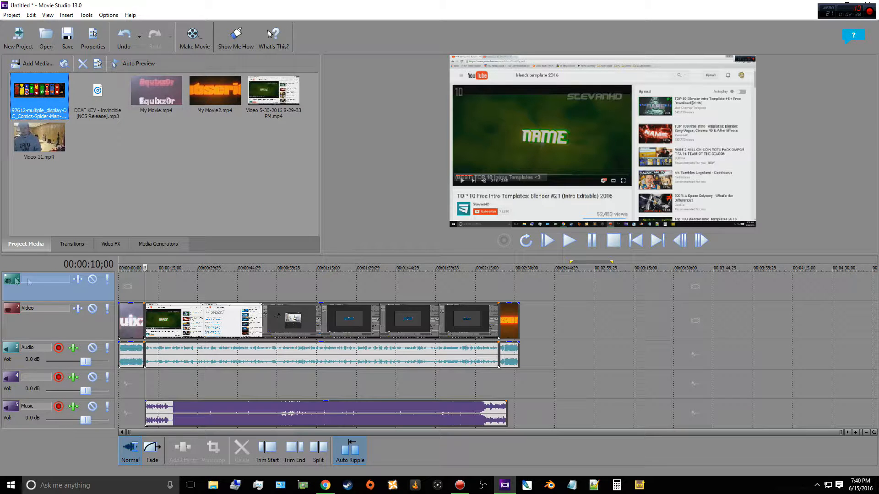
drag(44, 116, 145, 268)
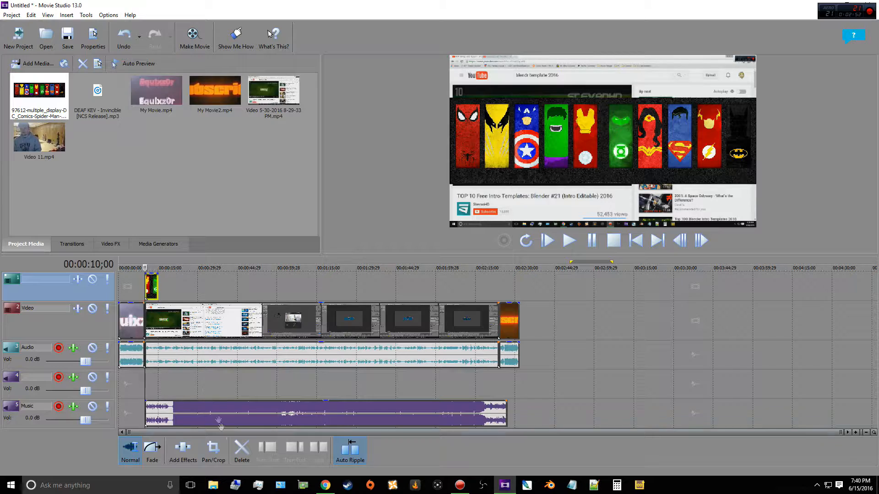
Animate the superhero image's Pan/Crop position from X Center -1,918.4 at the start to X Center 1,924.3, Y Center 544.3 at 00:00:03;06
click(213, 449)
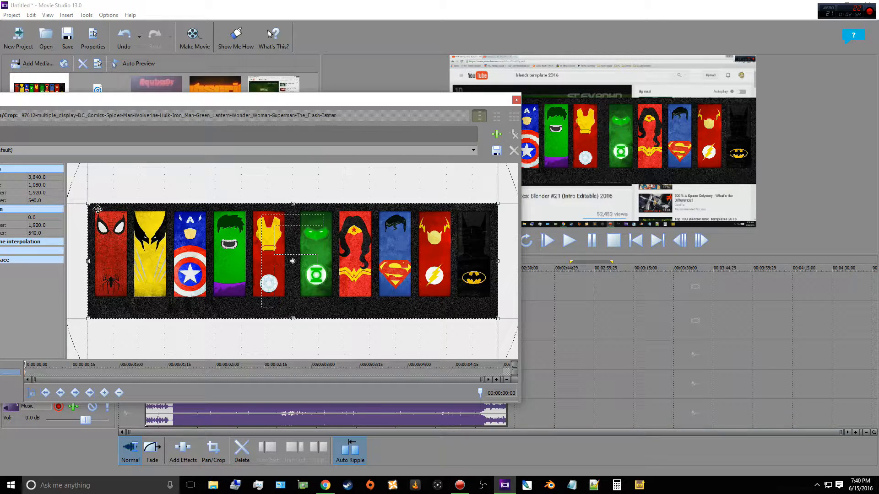
mouse_move(84, 202)
mouse_down()
mouse_move(94, 197)
mouse_move(79, 173)
mouse_move(118, 286)
mouse_move(201, 196)
mouse_move(284, 202)
mouse_move(122, 192)
mouse_move(85, 202)
mouse_up()
drag(435, 257, 24, 260)
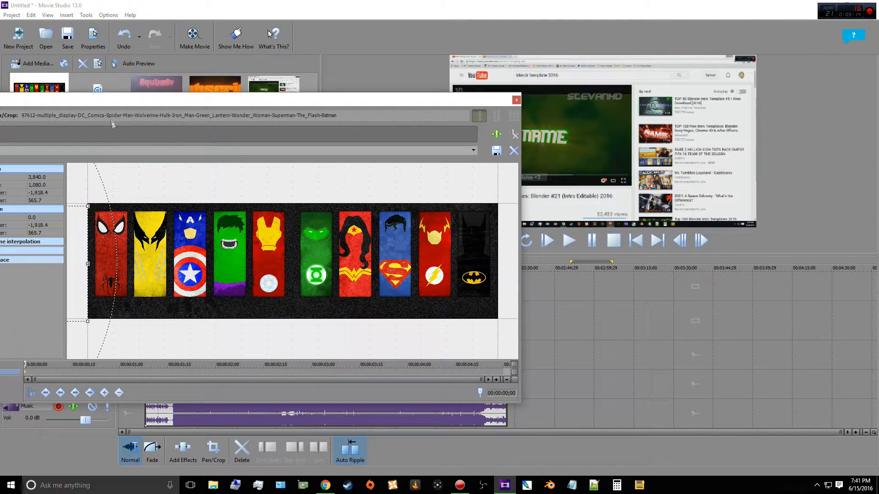
drag(108, 106, 265, 86)
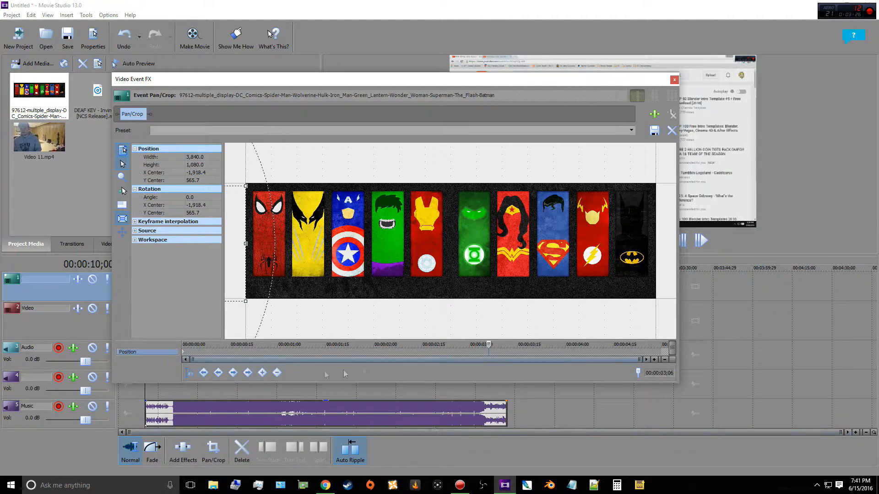
drag(237, 239, 647, 237)
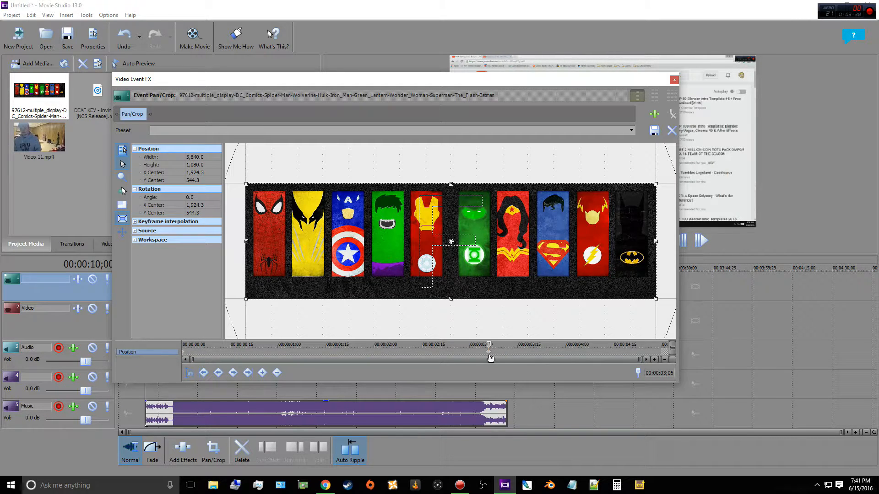
click(673, 82)
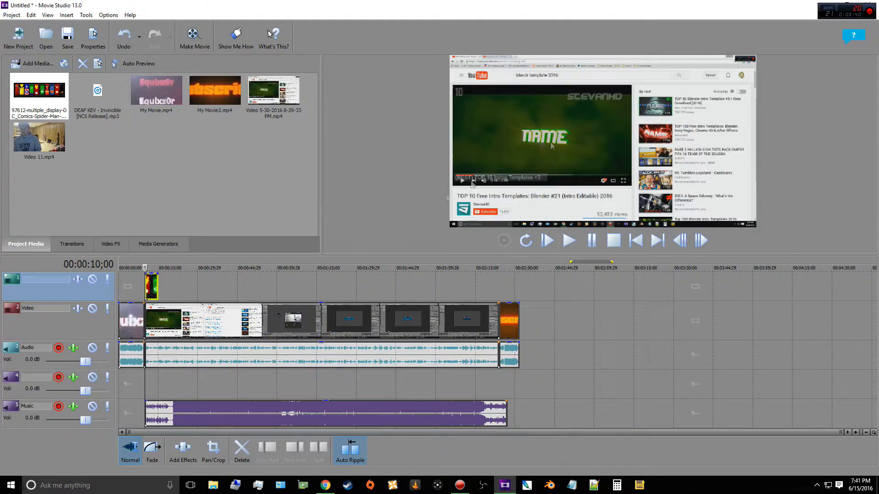
Play the superhero image's slide-in animation over the main video
click(572, 242)
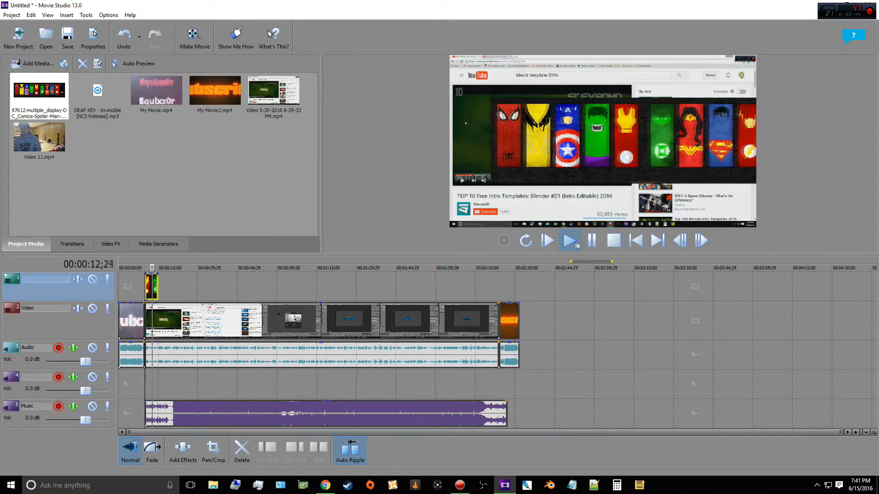
click(591, 240)
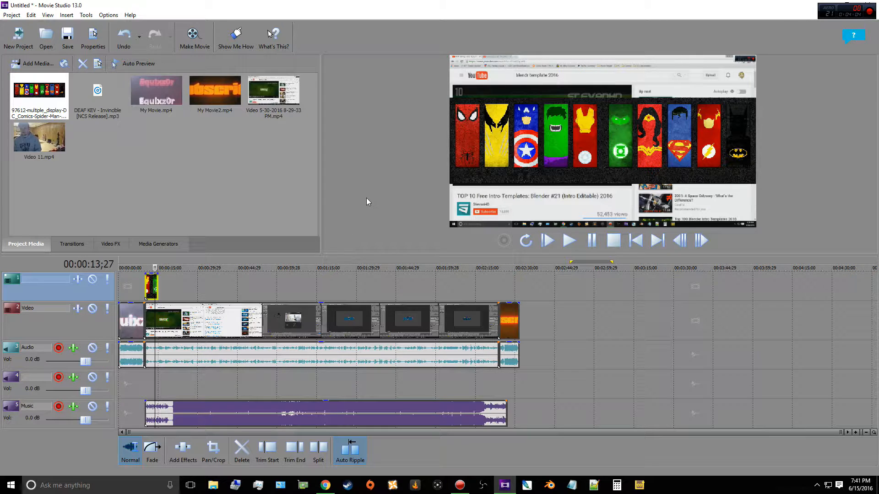
key(space)
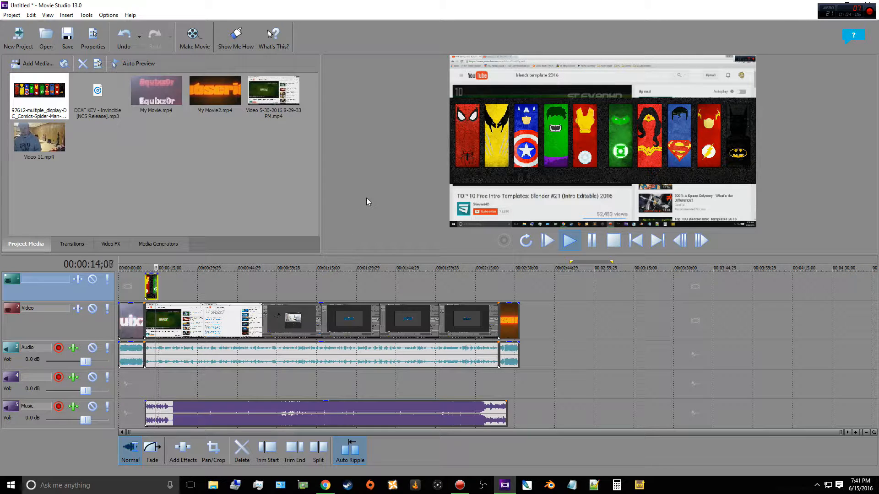
click(592, 240)
Extend the superhero image's Pan/Crop animation by moving it to X Center 2,065.7, Y Center 887.0 and adding rotation, with -52.6° at 00:00:04;03
drag(162, 268, 150, 268)
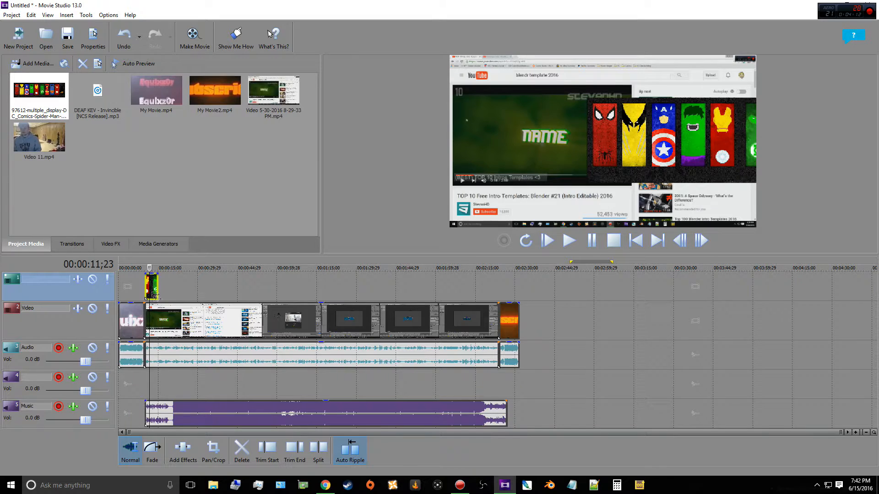
click(213, 448)
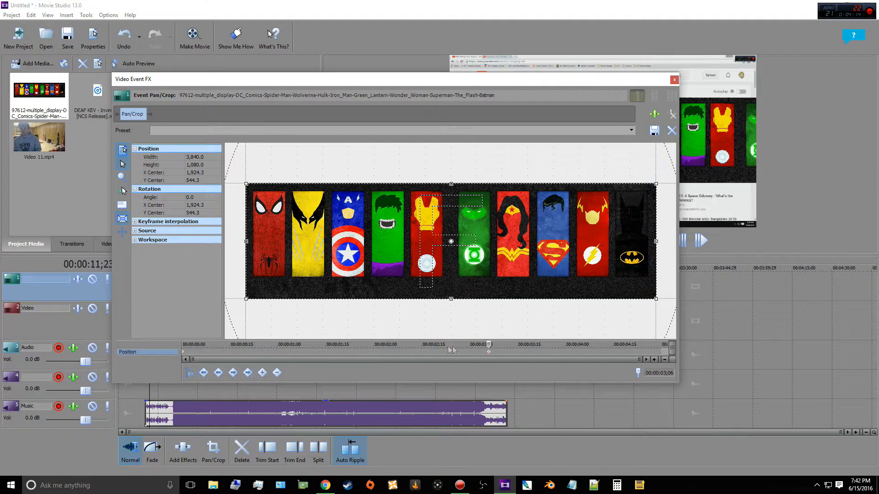
drag(510, 278, 525, 314)
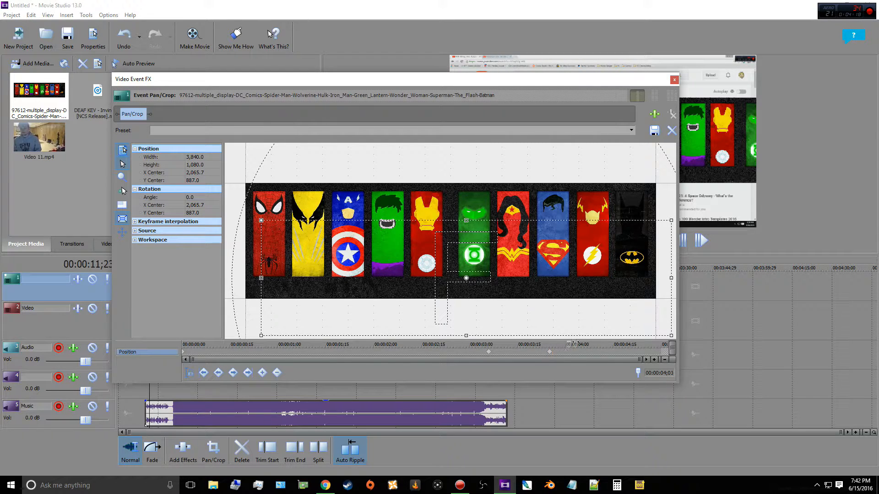
drag(531, 224, 462, 256)
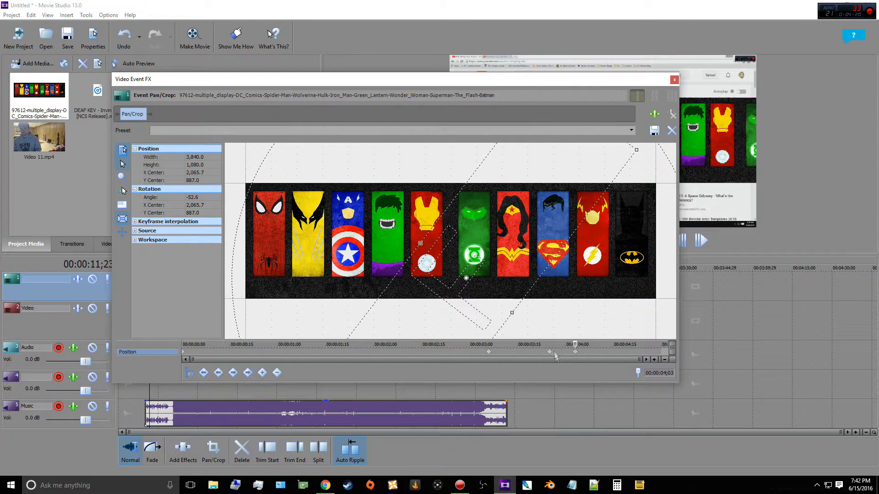
drag(522, 201, 465, 279)
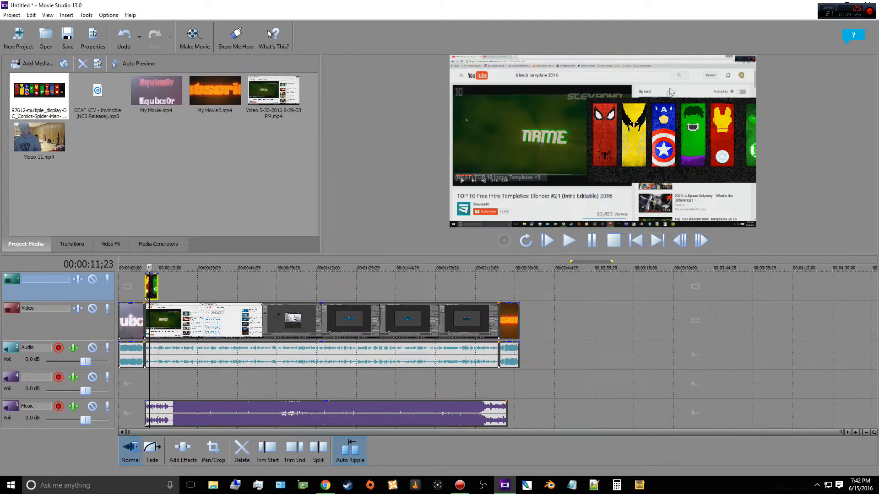
click(674, 79)
Play the superhero image's slide-in and rotation animation from the beginning of its clip
click(145, 268)
click(572, 245)
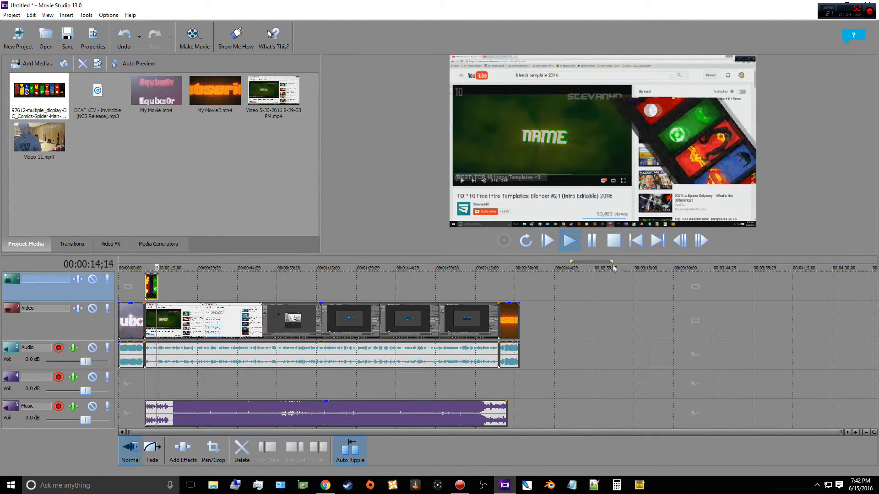
click(593, 244)
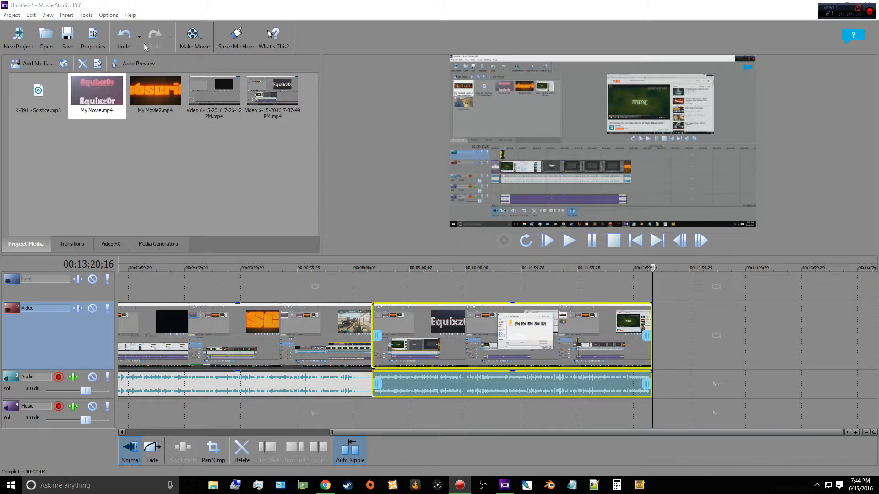
Set up the movie export to the hard drive as an MP4 named Video, saved in the F:\Videos folder
click(192, 46)
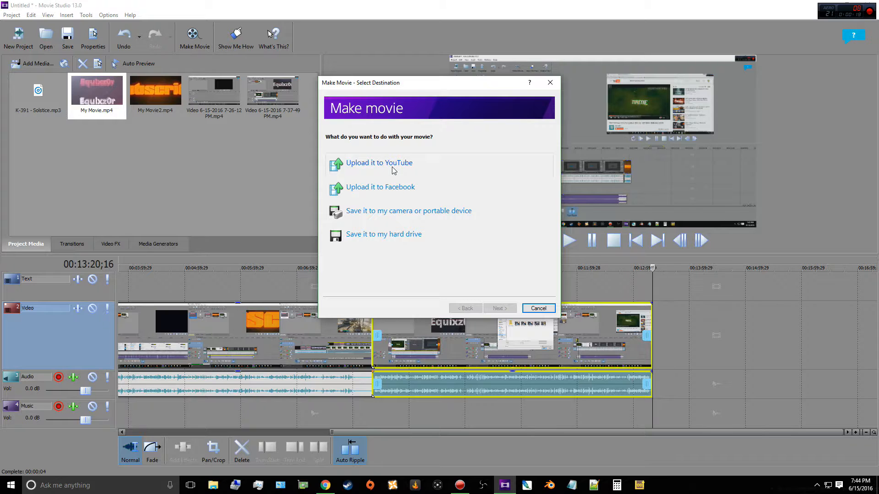
click(364, 236)
click(371, 202)
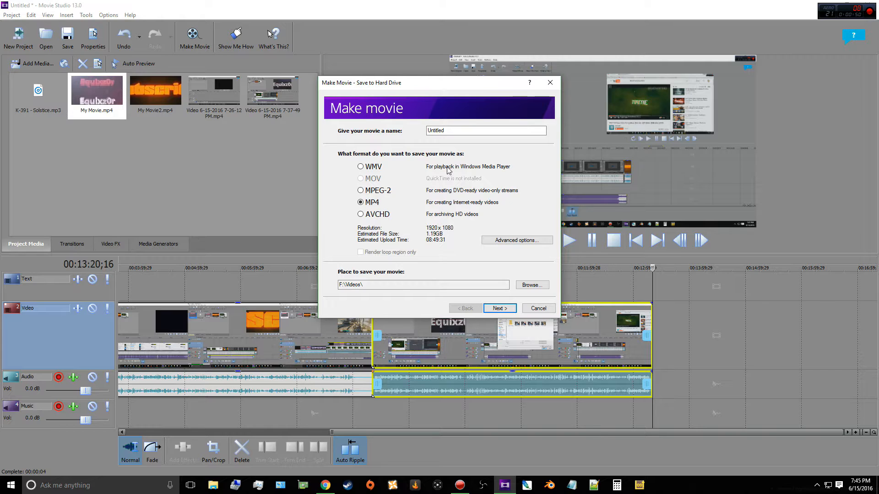
drag(451, 130, 403, 131)
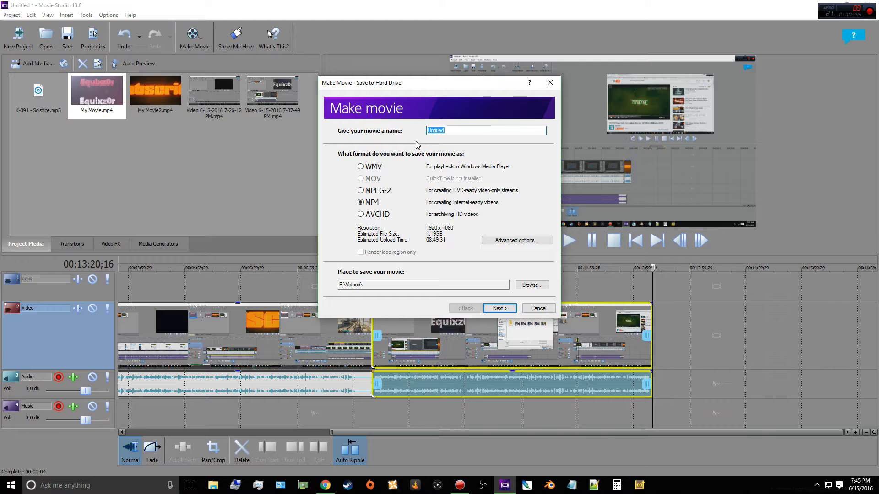
text(Vid)
click(532, 285)
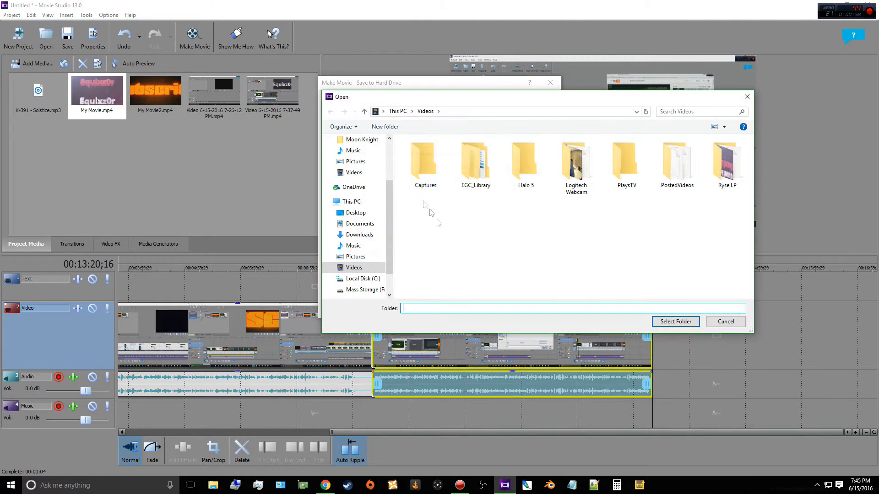
click(676, 323)
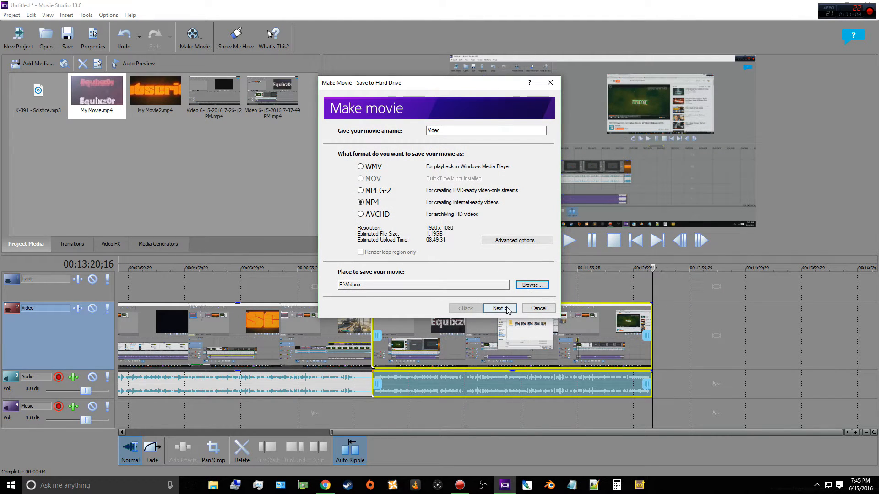